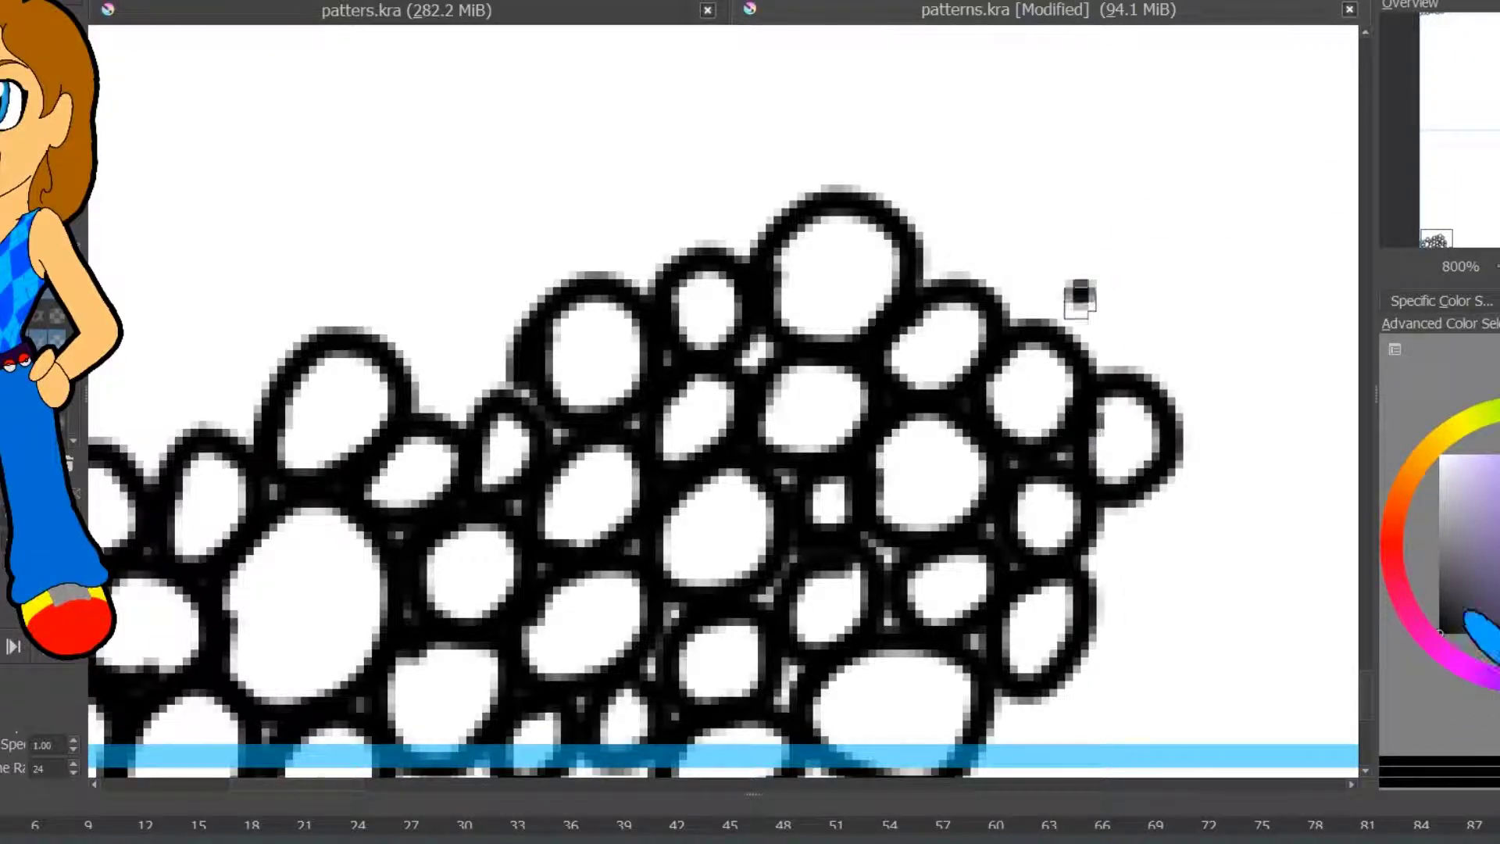
- Draw touching black-outlined ovals around the upper and right end of the pebble cluster at the canvas's bottom edge
left_click_drag(944, 175, 965, 160)
mouse_move(1066, 199)
left_mouse_down()
mouse_move(1082, 175)
mouse_move(1164, 192)
left_mouse_up()
mouse_move(1286, 277)
left_mouse_down()
mouse_move(1297, 309)
mouse_move(839, 248)
mouse_move(851, 254)
left_mouse_up()
mouse_move(820, 343)
left_mouse_down()
mouse_move(864, 404)
mouse_move(713, 402)
mouse_move(716, 552)
mouse_move(636, 542)
mouse_move(875, 150)
left_mouse_up()
left_click_drag(808, 277, 816, 344)
mouse_move(828, 361)
left_mouse_down()
mouse_move(883, 371)
mouse_move(817, 363)
left_mouse_up()
mouse_move(942, 339)
left_mouse_down()
mouse_move(977, 336)
mouse_move(1032, 285)
left_mouse_up()
left_click_drag(1039, 361, 1020, 379)
mouse_move(965, 434)
left_mouse_down()
mouse_move(897, 501)
mouse_move(1276, 231)
mouse_move(1222, 606)
mouse_move(1179, 194)
mouse_move(1250, 125)
left_mouse_up()
mouse_move(836, 559)
left_mouse_down()
mouse_move(1022, 619)
mouse_move(1133, 687)
mouse_move(1232, 626)
mouse_move(1265, 726)
left_mouse_up()
- Extend the bottom-edge pebble cluster further along the canvas with closely packed ovals of mixed sizes
left_click_drag(1484, 223, 1460, 266)
left_click_drag(569, 98, 594, 157)
mouse_move(664, 129)
left_mouse_down()
mouse_move(651, 244)
mouse_move(625, 269)
left_mouse_up()
mouse_move(625, 321)
left_mouse_down()
mouse_move(679, 290)
mouse_move(751, 437)
mouse_move(636, 436)
mouse_move(782, 594)
left_mouse_up()
mouse_move(896, 262)
left_mouse_down()
mouse_move(871, 547)
mouse_move(1032, 437)
mouse_move(1112, 415)
mouse_move(1094, 438)
mouse_move(1256, 453)
mouse_move(1246, 302)
mouse_move(1052, 325)
mouse_move(1078, 375)
mouse_move(1132, 195)
mouse_move(1044, 70)
mouse_move(1157, 172)
left_mouse_up()
mouse_move(828, 250)
left_mouse_down()
mouse_move(852, 371)
mouse_move(867, 340)
left_mouse_up()
left_click_drag(957, 250, 997, 281)
mouse_move(953, 92)
left_mouse_down()
mouse_move(938, 225)
mouse_move(969, 94)
left_mouse_up()
mouse_move(1164, 117)
left_mouse_down()
mouse_move(1196, 192)
mouse_move(1313, 265)
left_mouse_up()
mouse_move(1328, 269)
left_mouse_down()
mouse_move(711, 175)
mouse_move(576, 269)
mouse_move(713, 118)
mouse_move(653, 184)
mouse_move(922, 129)
mouse_move(1141, 118)
mouse_move(1266, 228)
mouse_move(1242, 329)
mouse_move(1265, 380)
mouse_move(1078, 461)
mouse_move(1282, 508)
mouse_move(1188, 636)
mouse_move(1282, 582)
mouse_move(1128, 753)
mouse_move(1188, 750)
left_mouse_up()
left_click_drag(969, 281, 983, 275)
mouse_move(866, 301)
left_mouse_down()
mouse_move(922, 500)
mouse_move(747, 422)
mouse_move(750, 594)
mouse_move(859, 594)
left_mouse_up()
mouse_move(664, 399)
left_mouse_down()
mouse_move(586, 539)
mouse_move(695, 687)
left_mouse_up()
- Continue the pebble band along the canvas edge, packing small ovals between larger ones
mouse_move(1479, 243)
left_mouse_down()
mouse_move(1467, 201)
mouse_move(1466, 252)
left_mouse_up()
left_click_drag(688, 351, 664, 352)
left_click_drag(717, 285, 594, 281)
mouse_move(680, 140)
left_mouse_down()
mouse_move(654, 188)
mouse_move(707, 139)
left_mouse_up()
mouse_move(812, 164)
left_mouse_down()
mouse_move(898, 277)
mouse_move(1022, 281)
mouse_move(1157, 422)
mouse_move(1250, 266)
mouse_move(1118, 191)
mouse_move(1266, 133)
left_mouse_up()
left_click(1473, 246)
mouse_move(602, 375)
left_mouse_down()
mouse_move(720, 369)
mouse_move(781, 463)
mouse_move(805, 419)
mouse_move(1015, 328)
mouse_move(871, 235)
mouse_move(783, 121)
mouse_move(1050, 68)
mouse_move(1126, 375)
mouse_move(1109, 484)
mouse_move(1250, 359)
mouse_move(1289, 258)
left_mouse_up()
- Fill the next stretch of the edge band with touching ovals on both sides of the blue edge line
left_click(1495, 262)
left_click(1483, 223)
mouse_move(547, 375)
left_mouse_down()
mouse_move(515, 351)
mouse_move(536, 519)
mouse_move(690, 325)
mouse_move(767, 505)
mouse_move(875, 469)
mouse_move(1005, 359)
mouse_move(1090, 199)
mouse_move(1274, 115)
mouse_move(1145, 579)
mouse_move(1289, 502)
mouse_move(1005, 576)
mouse_move(876, 512)
mouse_move(891, 695)
left_mouse_up()
left_click_drag(1467, 228, 1485, 243)
mouse_move(539, 205)
left_mouse_down()
mouse_move(581, 260)
mouse_move(700, 346)
mouse_move(626, 507)
mouse_move(506, 399)
mouse_move(491, 279)
left_mouse_up()
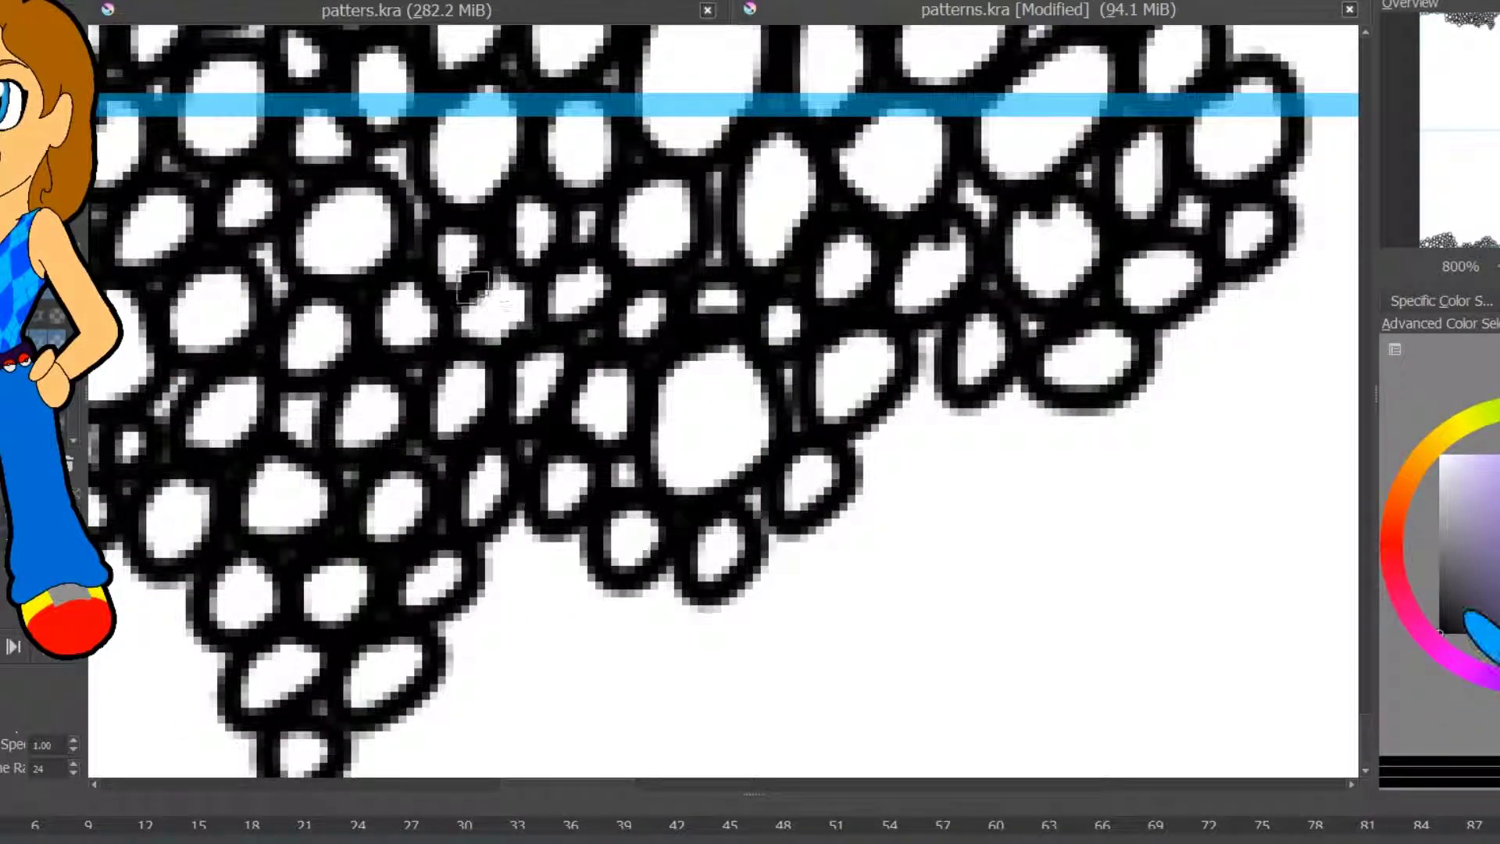
- Add ovals along the lower side of the edge band and carry the cluster on to its next section
mouse_move(515, 436)
left_mouse_down()
mouse_move(600, 608)
mouse_move(703, 633)
mouse_move(874, 485)
mouse_move(903, 407)
mouse_move(942, 625)
mouse_move(1165, 503)
mouse_move(1240, 378)
mouse_move(1279, 391)
left_mouse_up()
left_click_drag(1485, 244, 1472, 244)
left_click_drag(637, 562, 723, 688)
left_click_drag(1471, 244, 1454, 228)
mouse_move(837, 539)
left_mouse_down()
mouse_move(1094, 407)
mouse_move(1008, 321)
mouse_move(1072, 201)
mouse_move(1216, 188)
mouse_move(1320, 336)
mouse_move(828, 438)
mouse_move(742, 547)
mouse_move(704, 331)
mouse_move(1135, 181)
left_mouse_up()
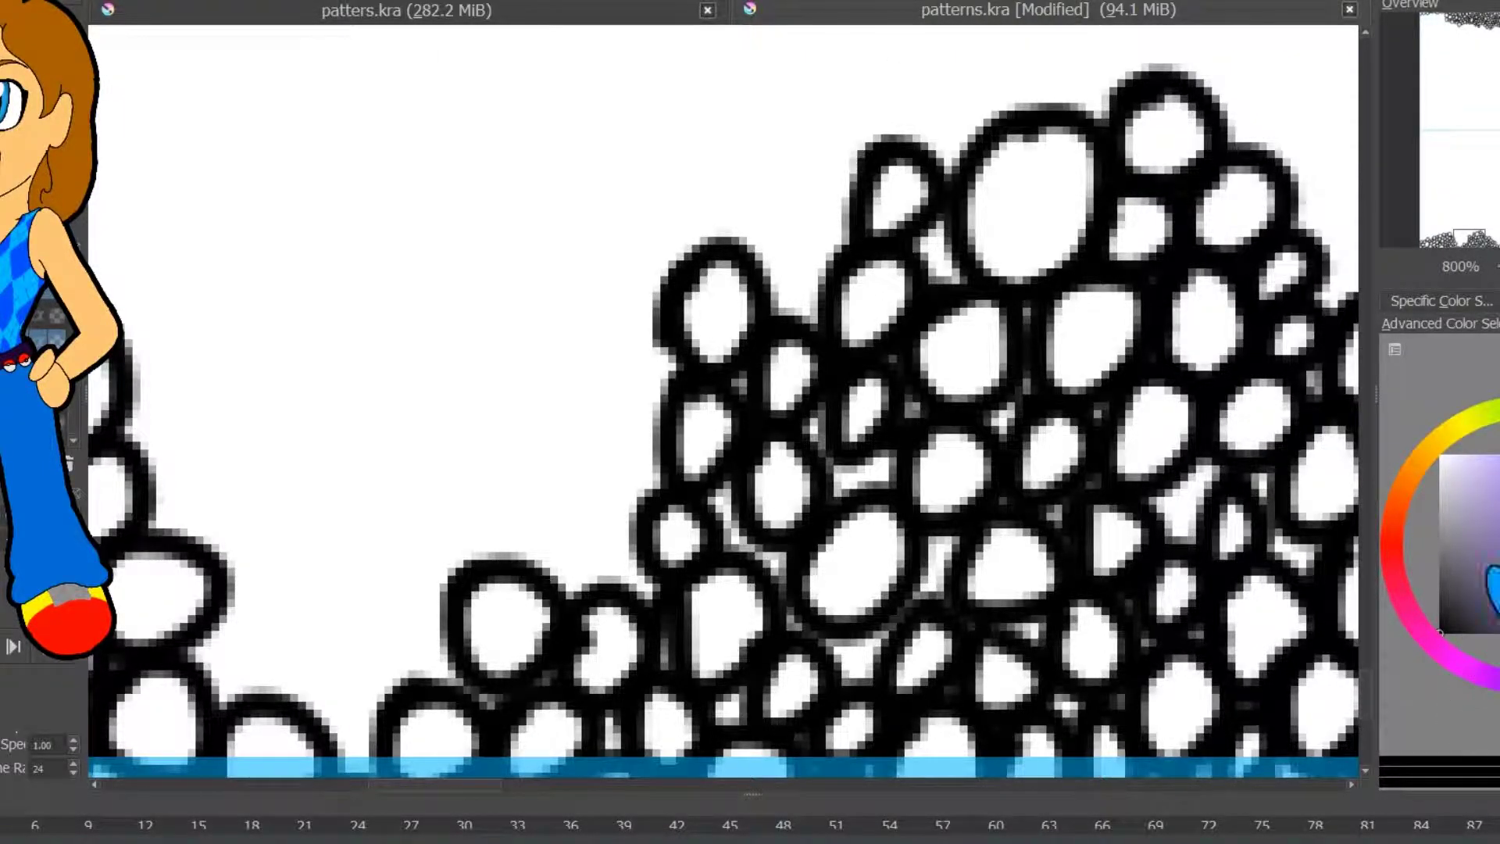
- Fill the gap between the two oval groups on the edge line and round off the band's right end
mouse_move(795, 242)
left_mouse_down()
mouse_move(660, 141)
mouse_move(563, 418)
mouse_move(425, 455)
mouse_move(529, 151)
mouse_move(282, 720)
mouse_move(358, 639)
mouse_move(151, 481)
mouse_move(295, 47)
mouse_move(468, 78)
left_mouse_up()
left_click_drag(469, 78, 484, 33)
mouse_move(383, 609)
left_mouse_down()
mouse_move(573, 456)
mouse_move(1034, 321)
mouse_move(1183, 449)
mouse_move(1196, 492)
mouse_move(1232, 325)
mouse_move(1181, 255)
left_mouse_up()
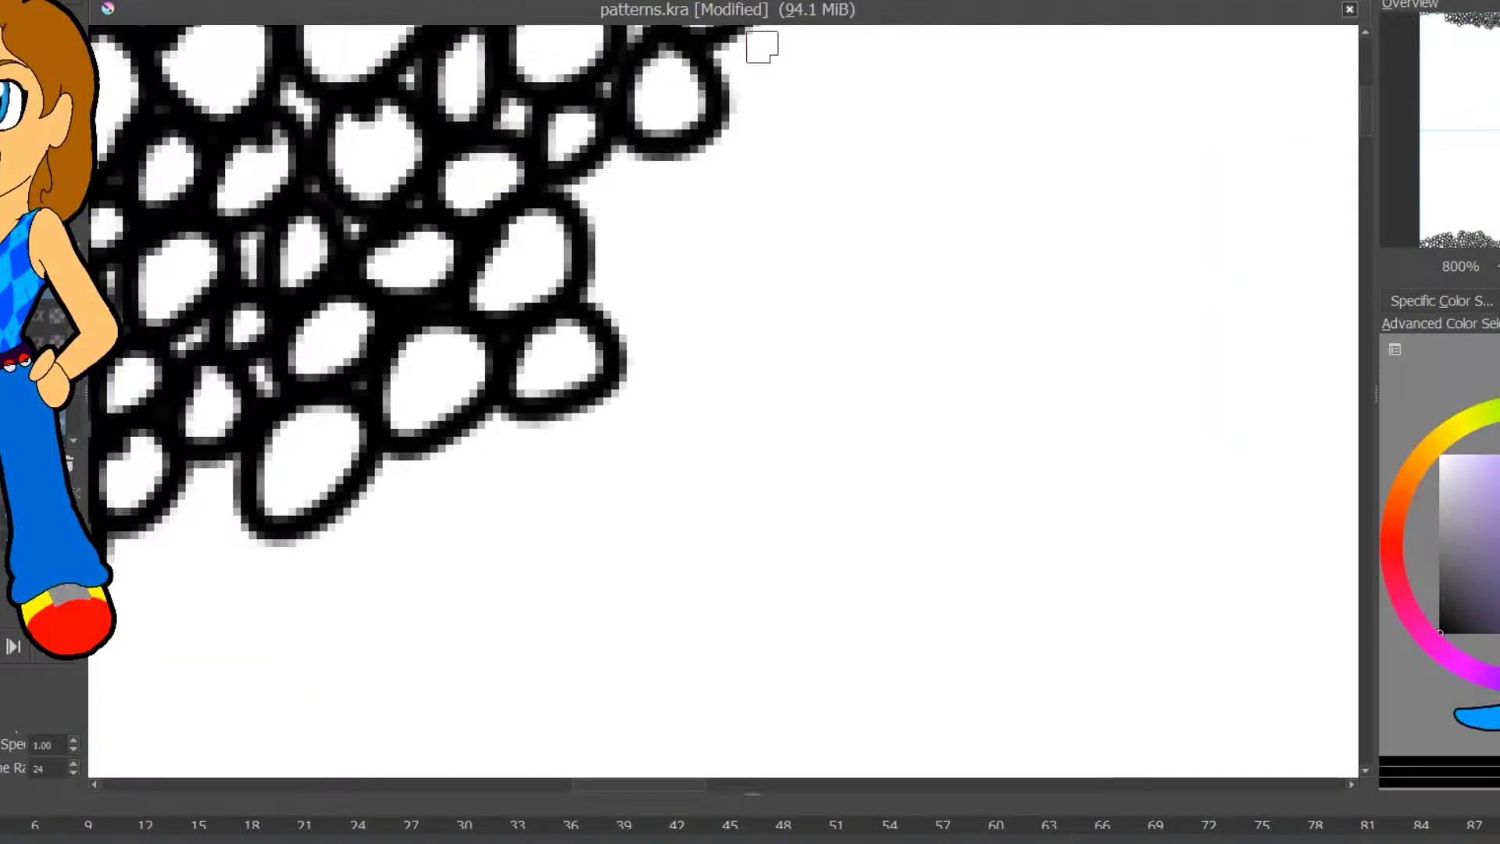
left_click_drag(764, 43, 703, 336)
- Start a second pebble cluster where the blue guides cross, surrounding one large oval with small touching ovals
left_click(1485, 273)
mouse_move(1499, 130)
left_mouse_down()
mouse_move(1499, 42)
mouse_move(1499, 145)
left_mouse_up()
scroll(808, 338, "up", 3)
left_click_drag(206, 352, 655, 458)
scroll(654, 458, "up", 2)
key("ctrl+z")
mouse_move(1116, 195)
left_mouse_down()
mouse_move(1049, 188)
mouse_move(1110, 111)
left_mouse_up()
left_click_drag(1161, 168, 1156, 178)
left_click_drag(1170, 62, 1164, 74)
left_click_drag(1238, 121, 1237, 135)
mouse_move(1219, 203)
left_mouse_down()
mouse_move(1226, 339)
mouse_move(1188, 390)
mouse_move(1035, 466)
mouse_move(984, 360)
left_mouse_up()
left_click_drag(973, 184, 1057, 109)
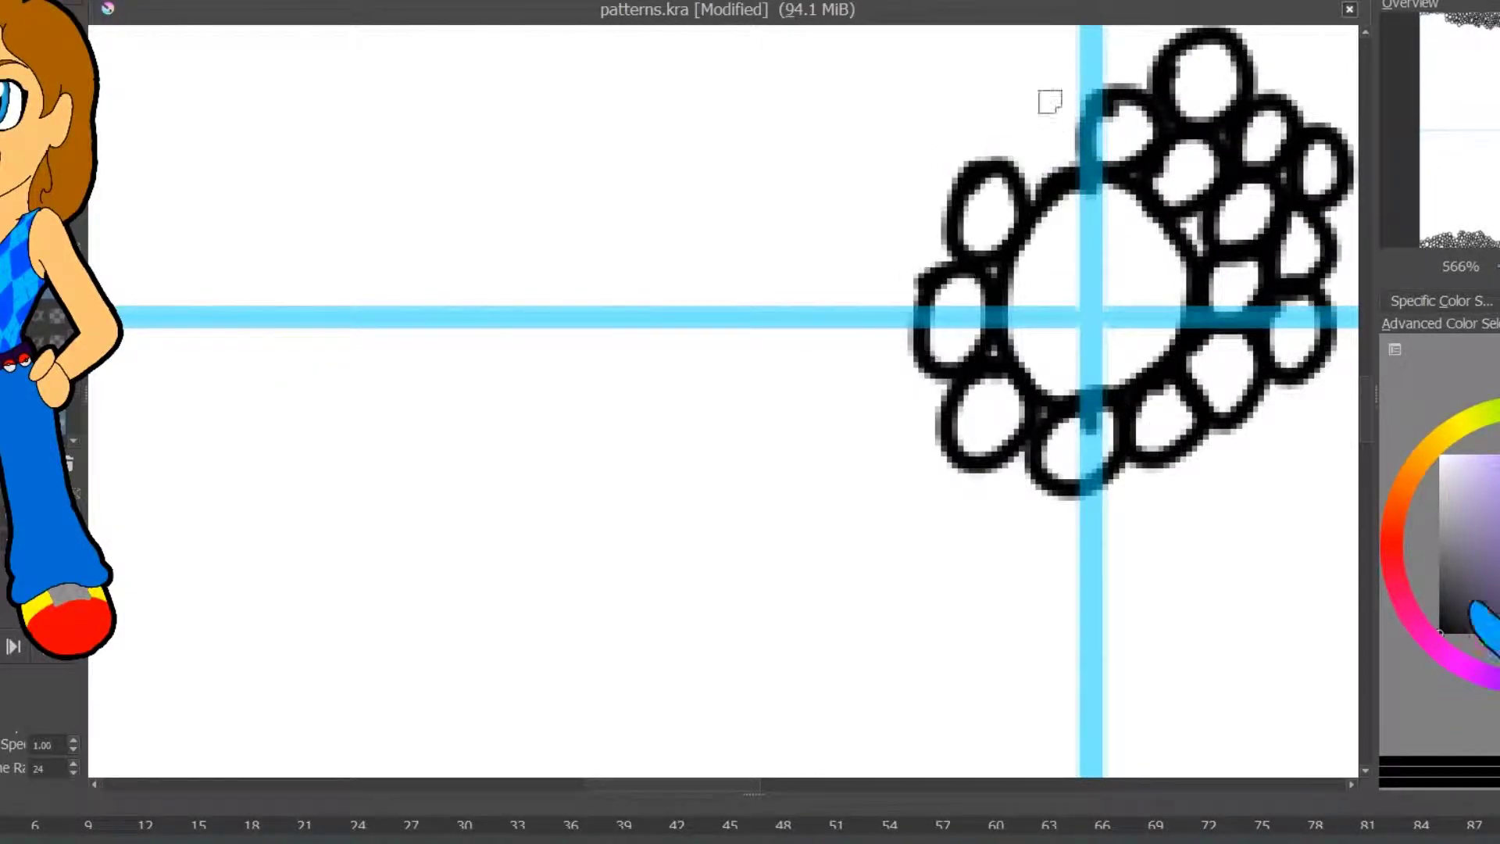
- Add ovals to the left of the large central oval, along and on both sides of the horizontal guide
left_click_drag(895, 353, 904, 415)
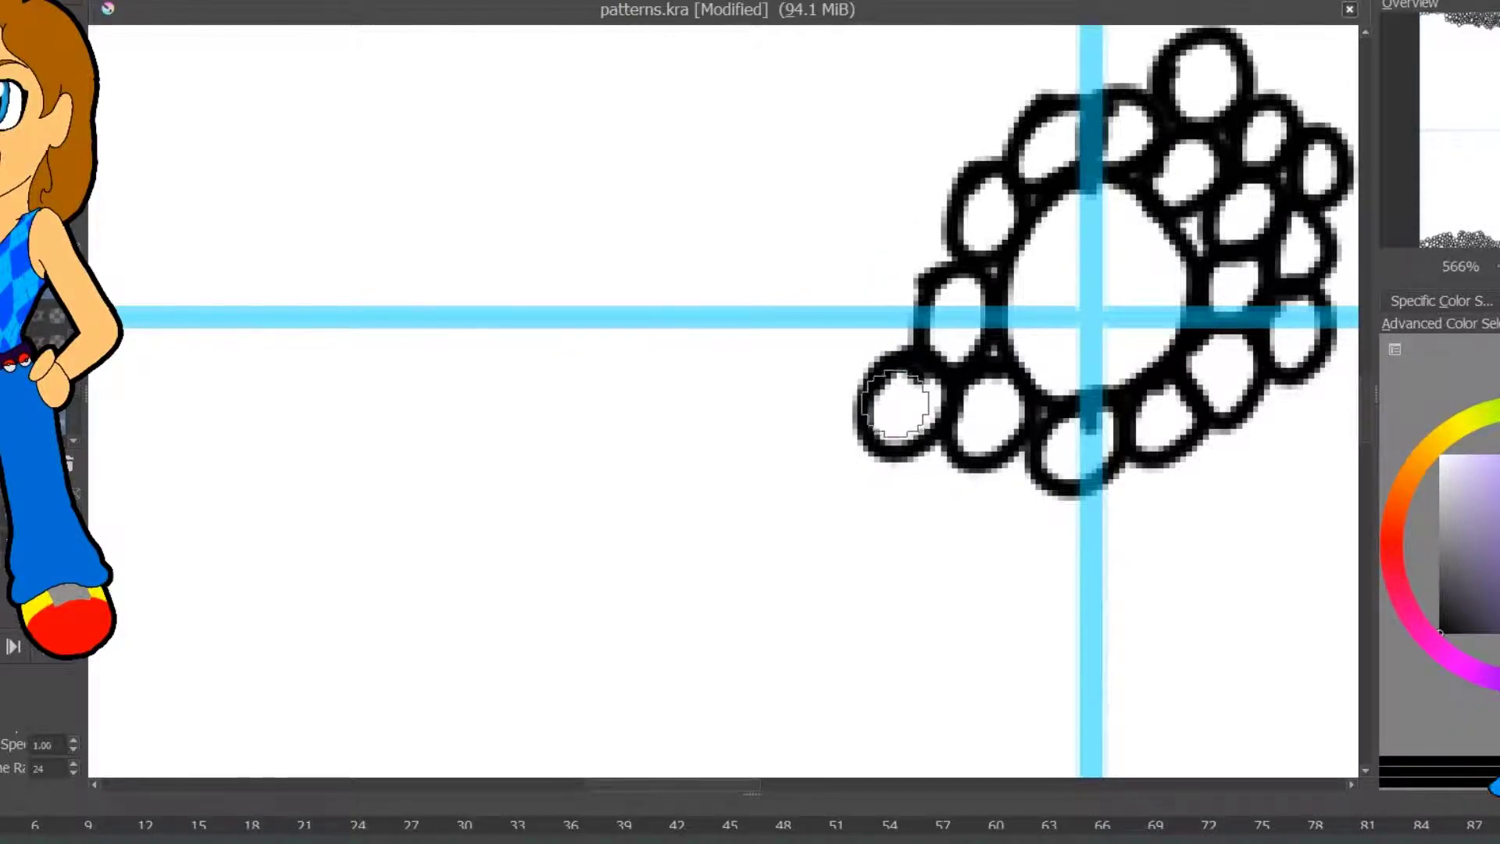
left_click_drag(1008, 469, 1023, 473)
left_click_drag(899, 461, 929, 465)
key("ctrl+z")
mouse_move(891, 258)
left_mouse_down()
mouse_move(906, 344)
mouse_move(898, 273)
left_mouse_up()
left_click_drag(886, 196, 860, 207)
left_click_drag(820, 178, 878, 214)
left_click_drag(812, 396, 816, 390)
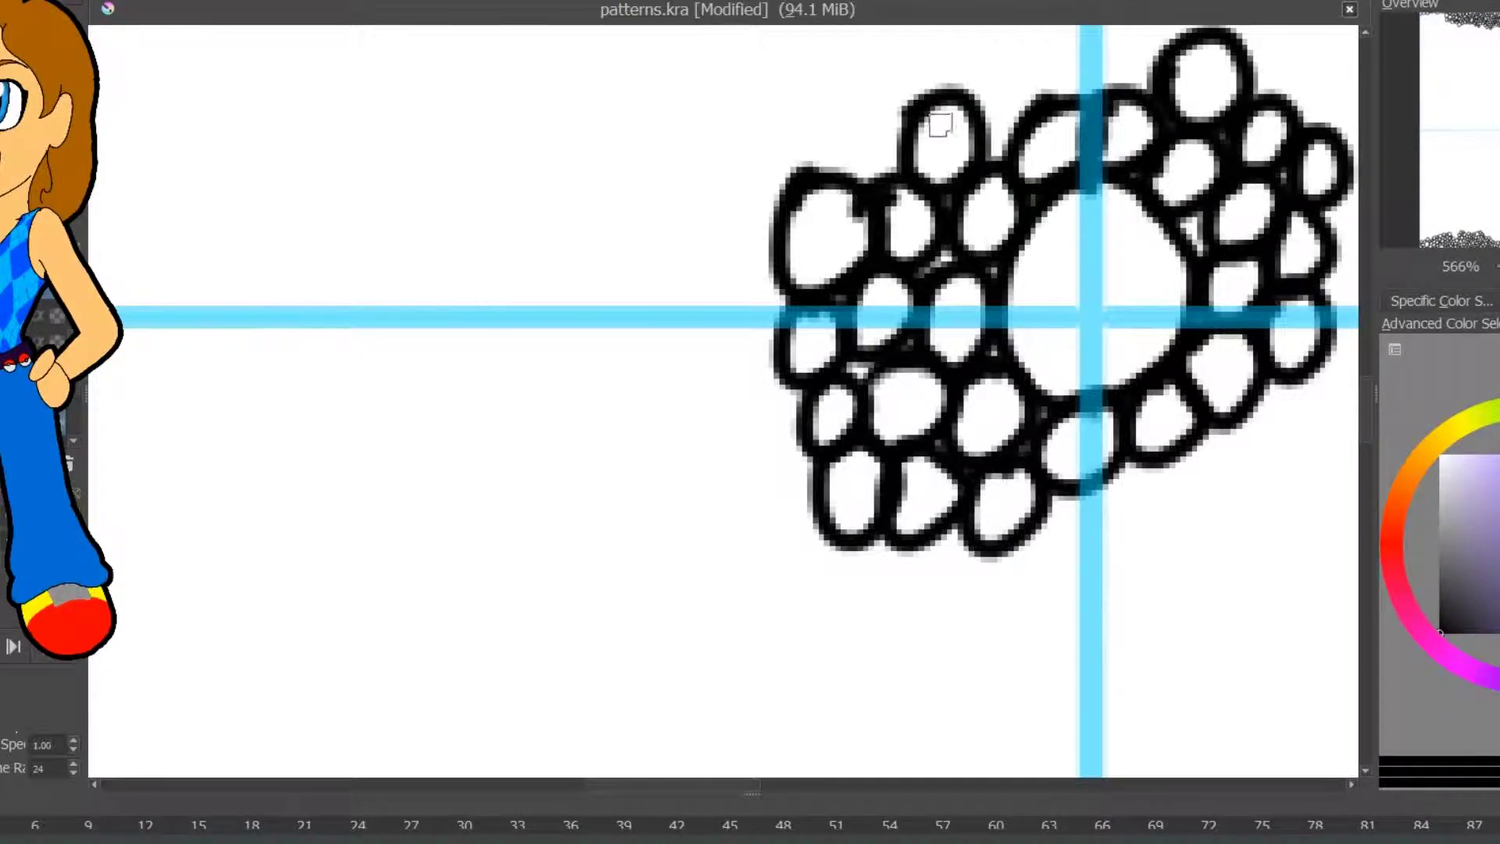
- Extend the central cluster's left tip and add a row of ovals along its underside past the vertical guide
left_click_drag(742, 267, 760, 304)
mouse_move(752, 375)
left_mouse_down()
mouse_move(693, 425)
mouse_move(817, 366)
left_mouse_up()
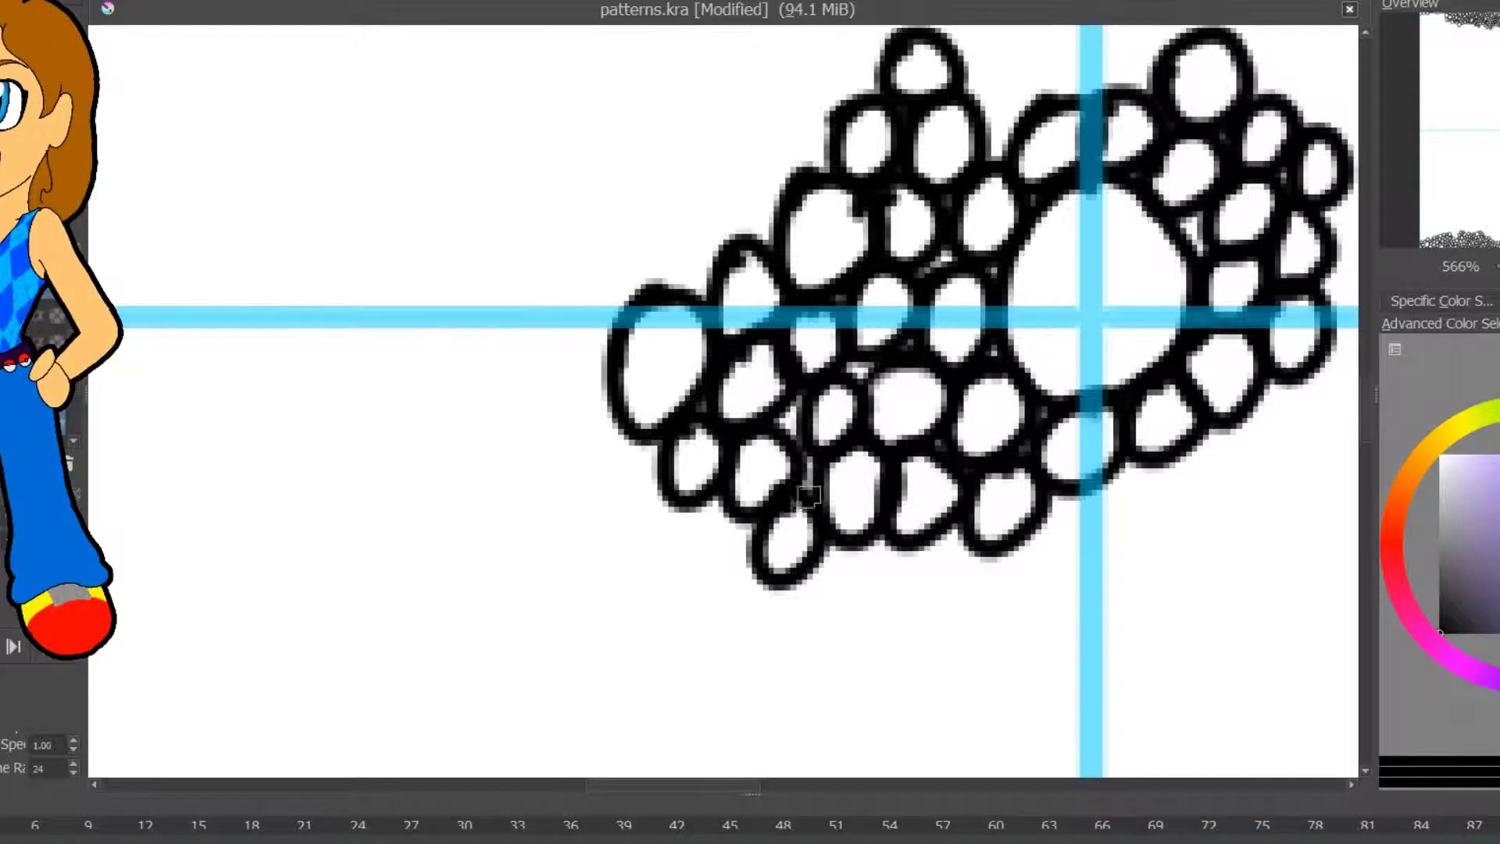
mouse_move(878, 634)
left_mouse_down()
mouse_move(1047, 547)
mouse_move(1108, 581)
left_mouse_up()
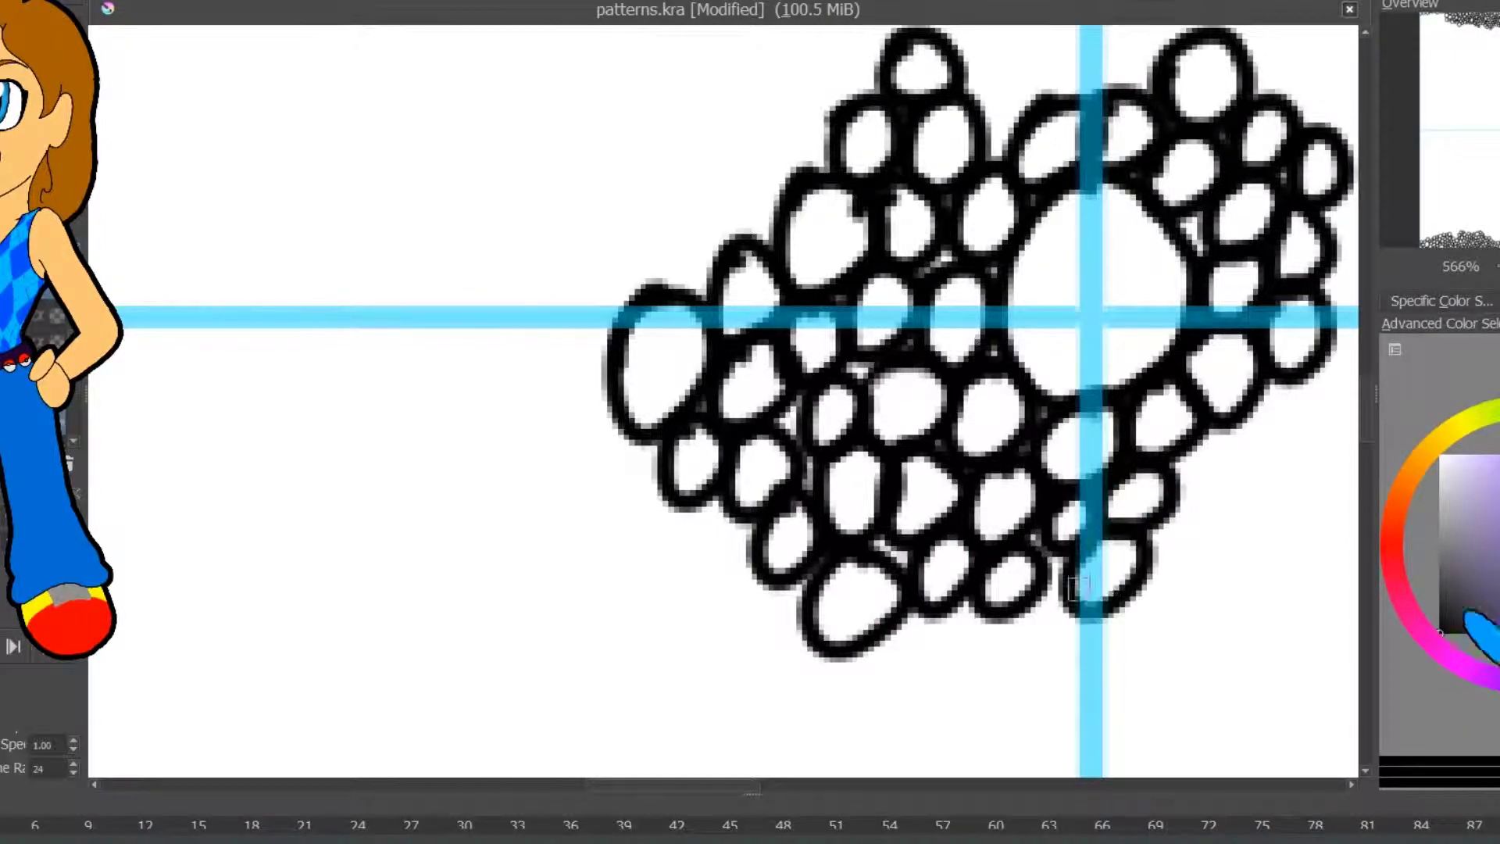
- Extend the central cluster above and to the right of the large oval with packed ovals
left_click_drag(1467, 158, 1490, 149)
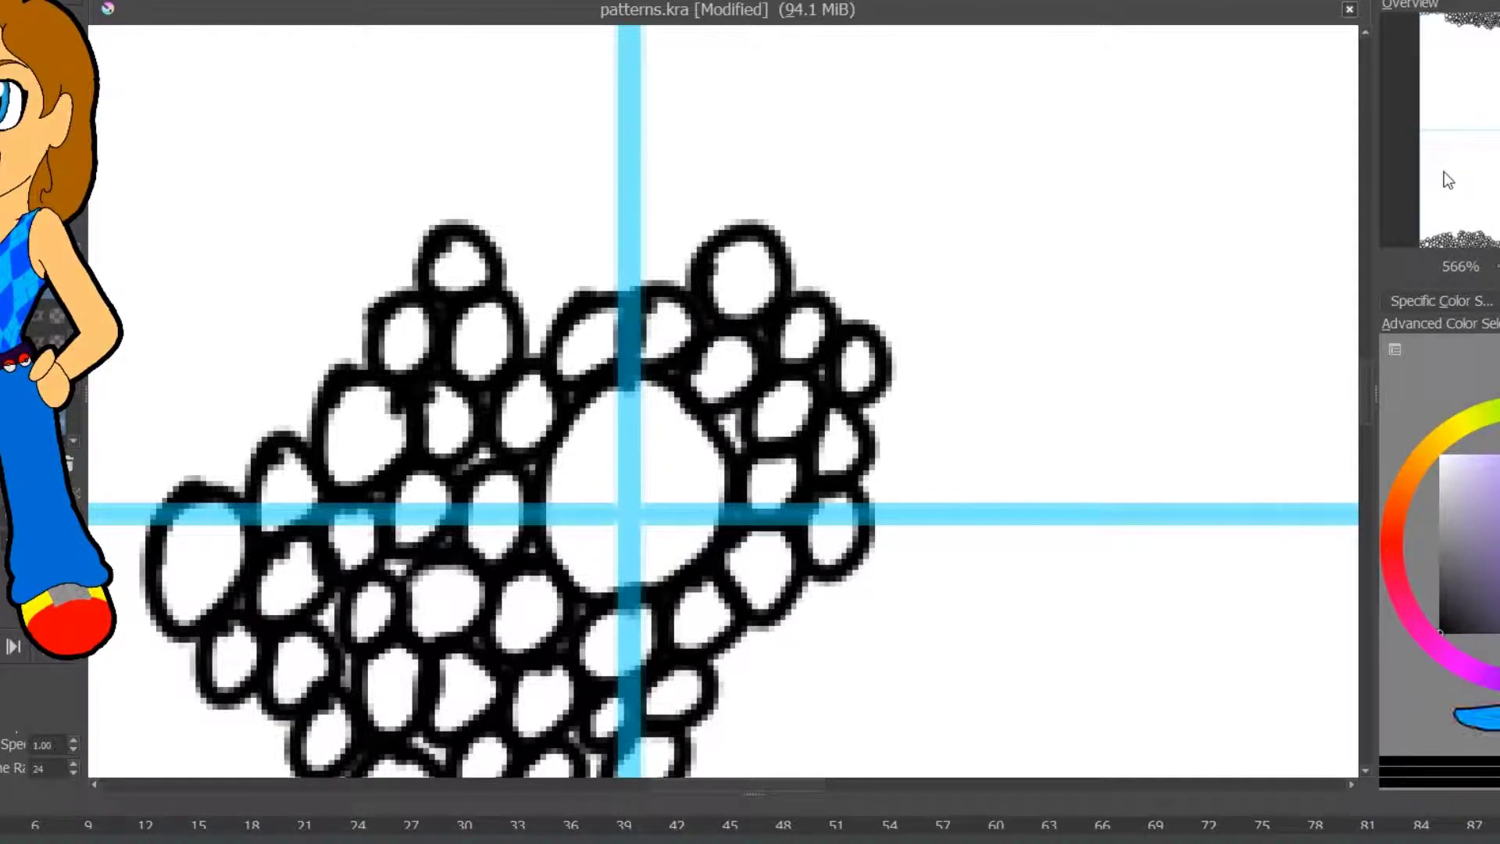
left_click_drag(507, 312, 758, 159)
left_click_drag(840, 244, 871, 262)
left_click_drag(957, 322, 969, 170)
mouse_move(977, 315)
left_mouse_down()
mouse_move(989, 437)
mouse_move(907, 500)
mouse_move(899, 601)
mouse_move(1010, 570)
mouse_move(1082, 515)
left_mouse_up()
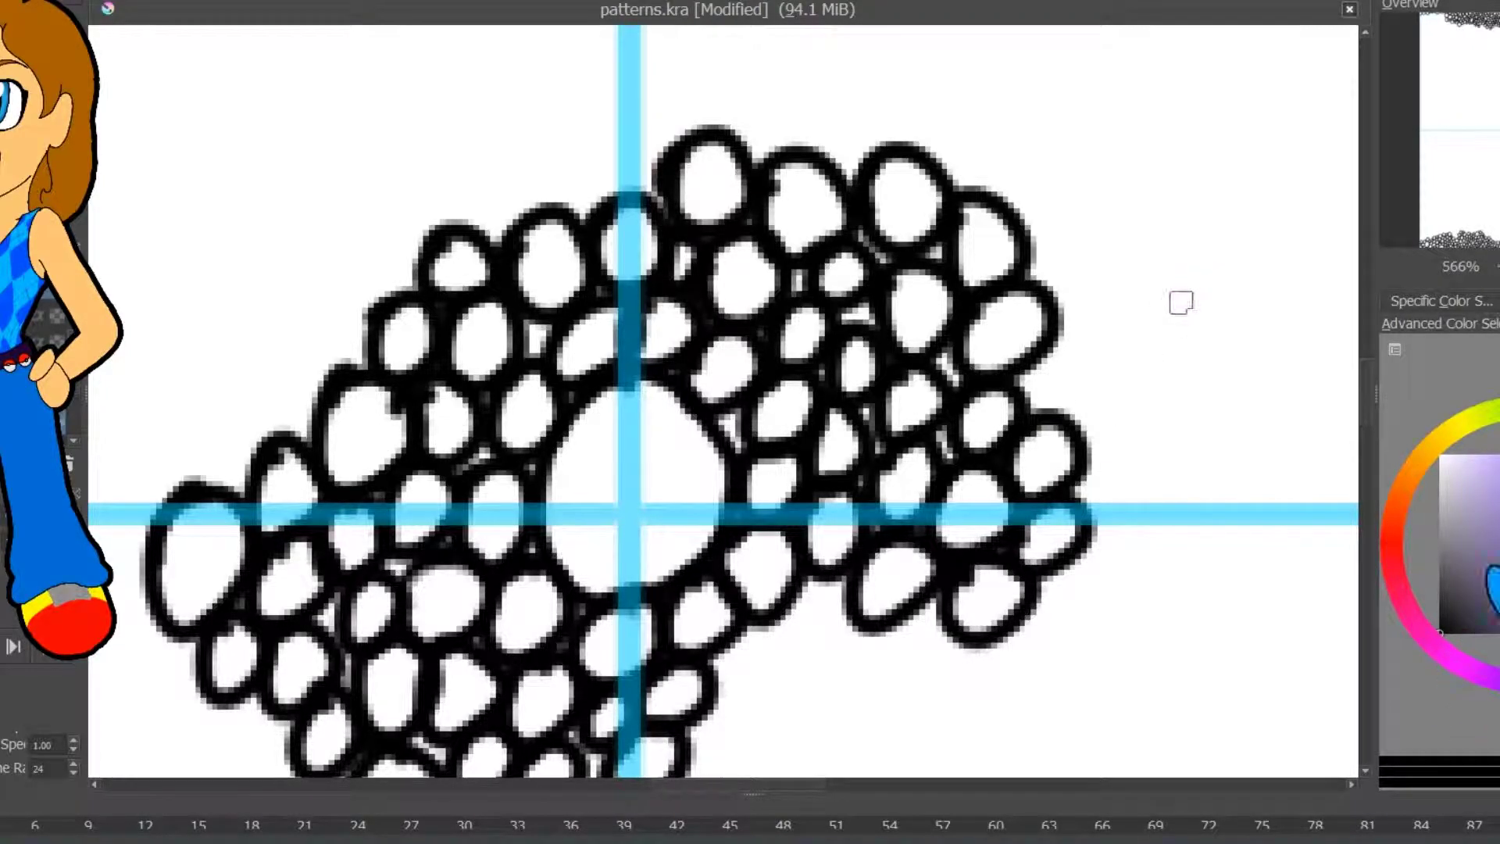
mouse_move(1071, 354)
left_mouse_down()
mouse_move(1088, 274)
mouse_move(1260, 227)
left_mouse_up()
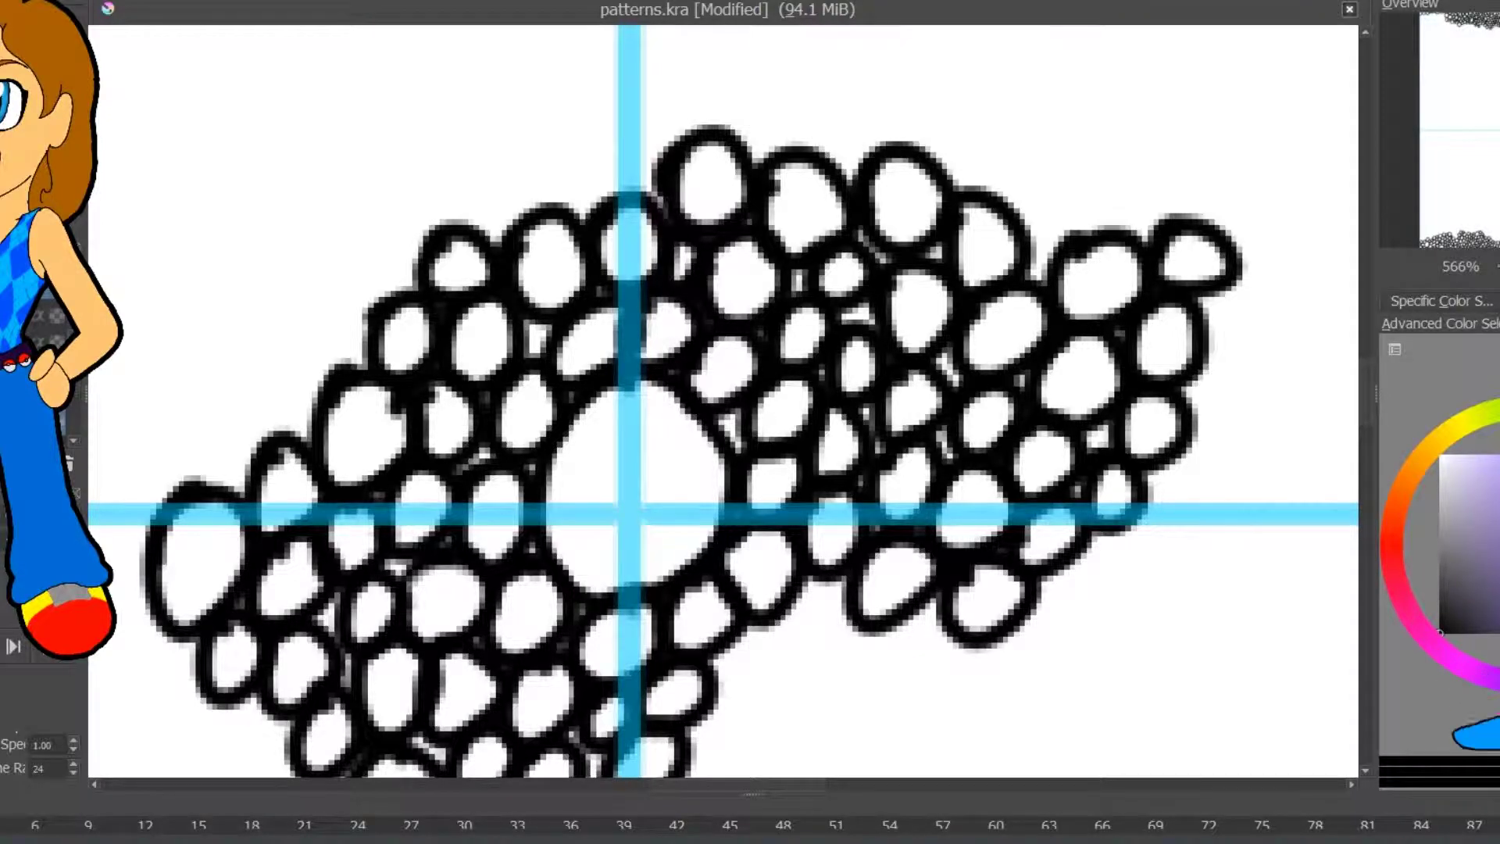
- Add rows of ovals along the upper right edge, right end and underside of the central cluster
left_click_drag(886, 63, 801, 92)
mouse_move(1004, 130)
left_mouse_down()
mouse_move(1166, 141)
mouse_move(1109, 94)
mouse_move(1155, 50)
mouse_move(1270, 33)
left_mouse_up()
mouse_move(1337, 137)
left_mouse_down()
mouse_move(1234, 438)
mouse_move(1102, 594)
mouse_move(1219, 578)
mouse_move(1332, 517)
mouse_move(1005, 660)
mouse_move(868, 691)
left_mouse_up()
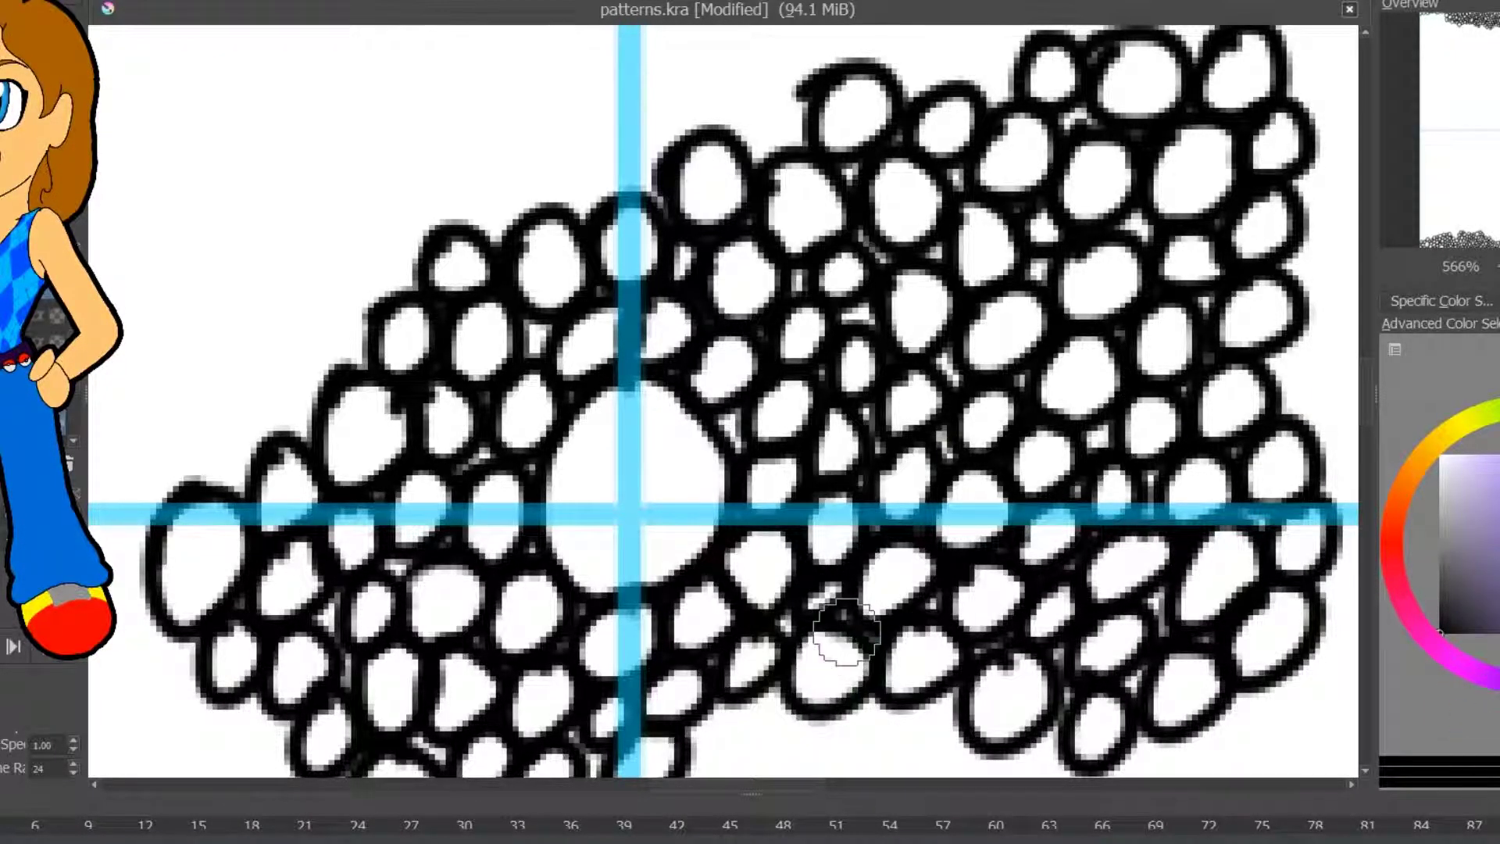
- Thicken the central cluster below the horizontal guide and build it downward on its right side
left_click_drag(729, 742, 500, 274)
mouse_move(479, 275)
left_mouse_down()
mouse_move(494, 335)
mouse_move(739, 387)
mouse_move(1076, 212)
mouse_move(1233, 255)
mouse_move(1219, 211)
mouse_move(1135, 114)
mouse_move(1302, 146)
mouse_move(1313, 258)
mouse_move(1278, 272)
left_mouse_up()
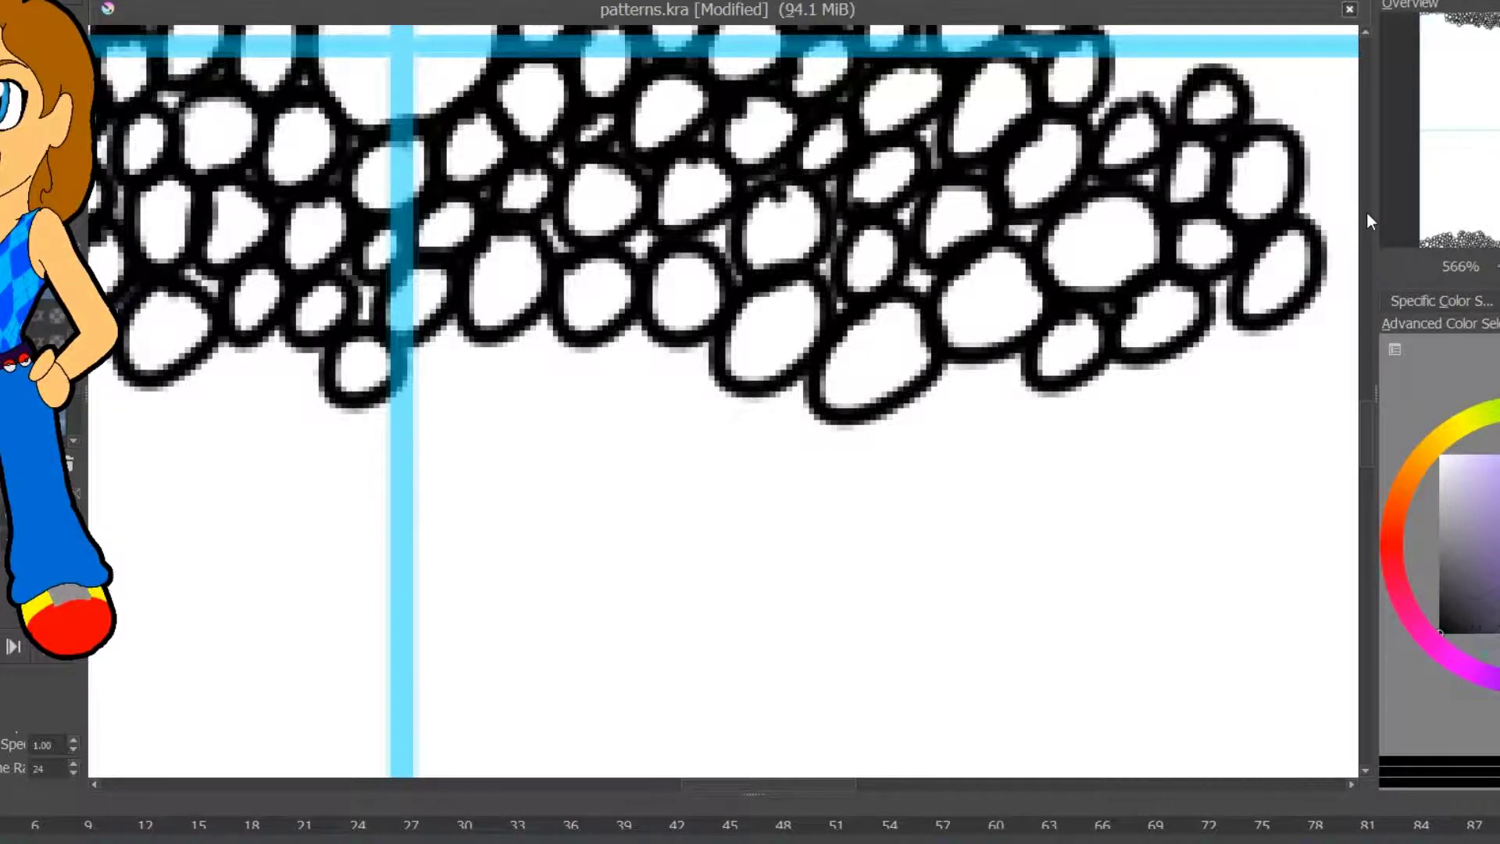
mouse_move(1286, 234)
left_mouse_down()
mouse_move(1141, 453)
mouse_move(1364, 376)
mouse_move(1334, 401)
left_mouse_up()
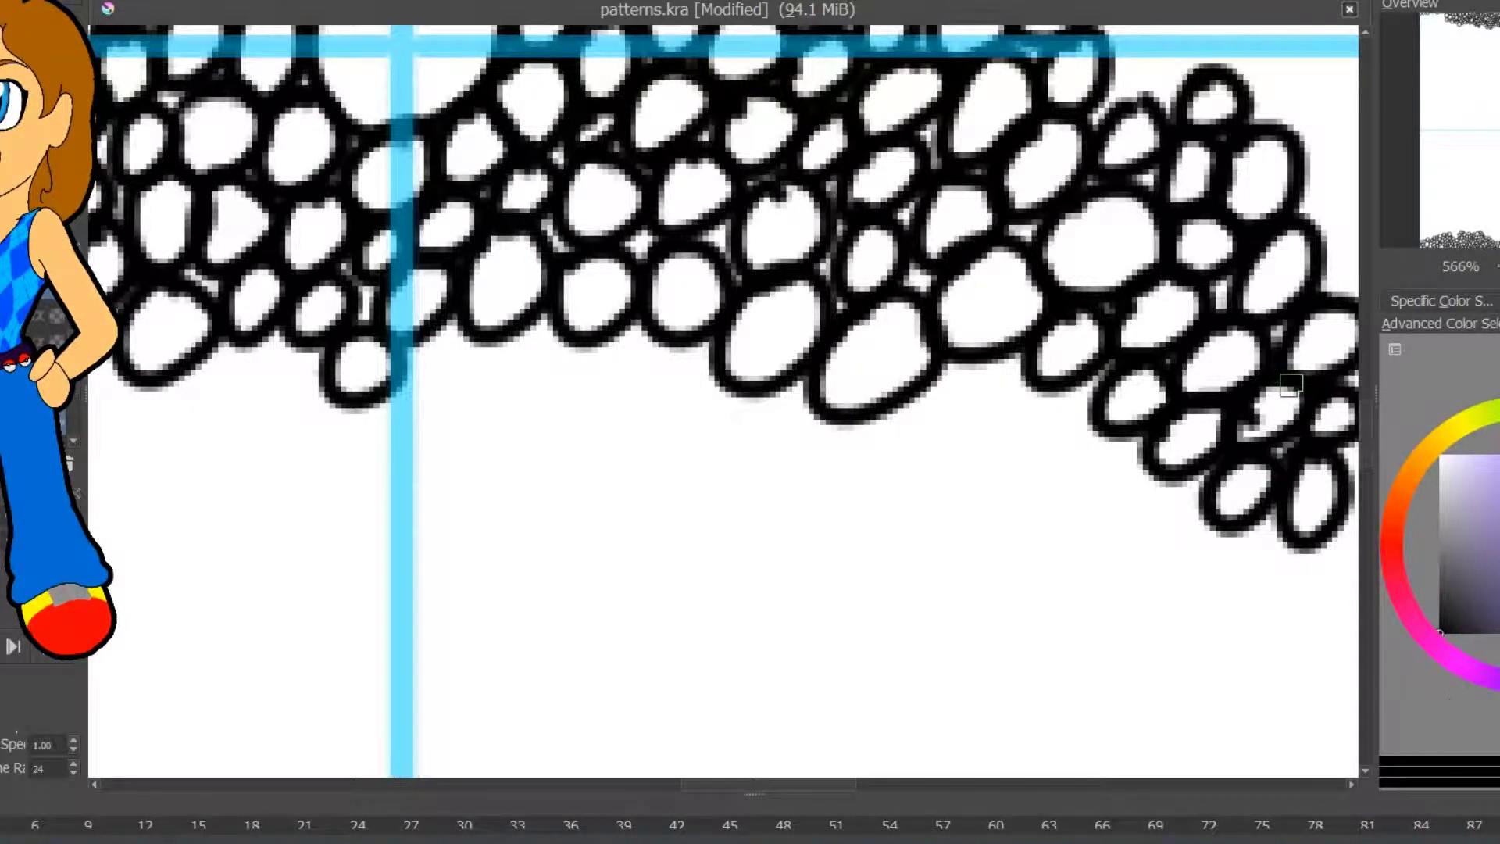
mouse_move(1286, 385)
left_mouse_down()
mouse_move(1060, 416)
mouse_move(1219, 547)
mouse_move(1273, 630)
mouse_move(939, 422)
mouse_move(968, 241)
left_mouse_up()
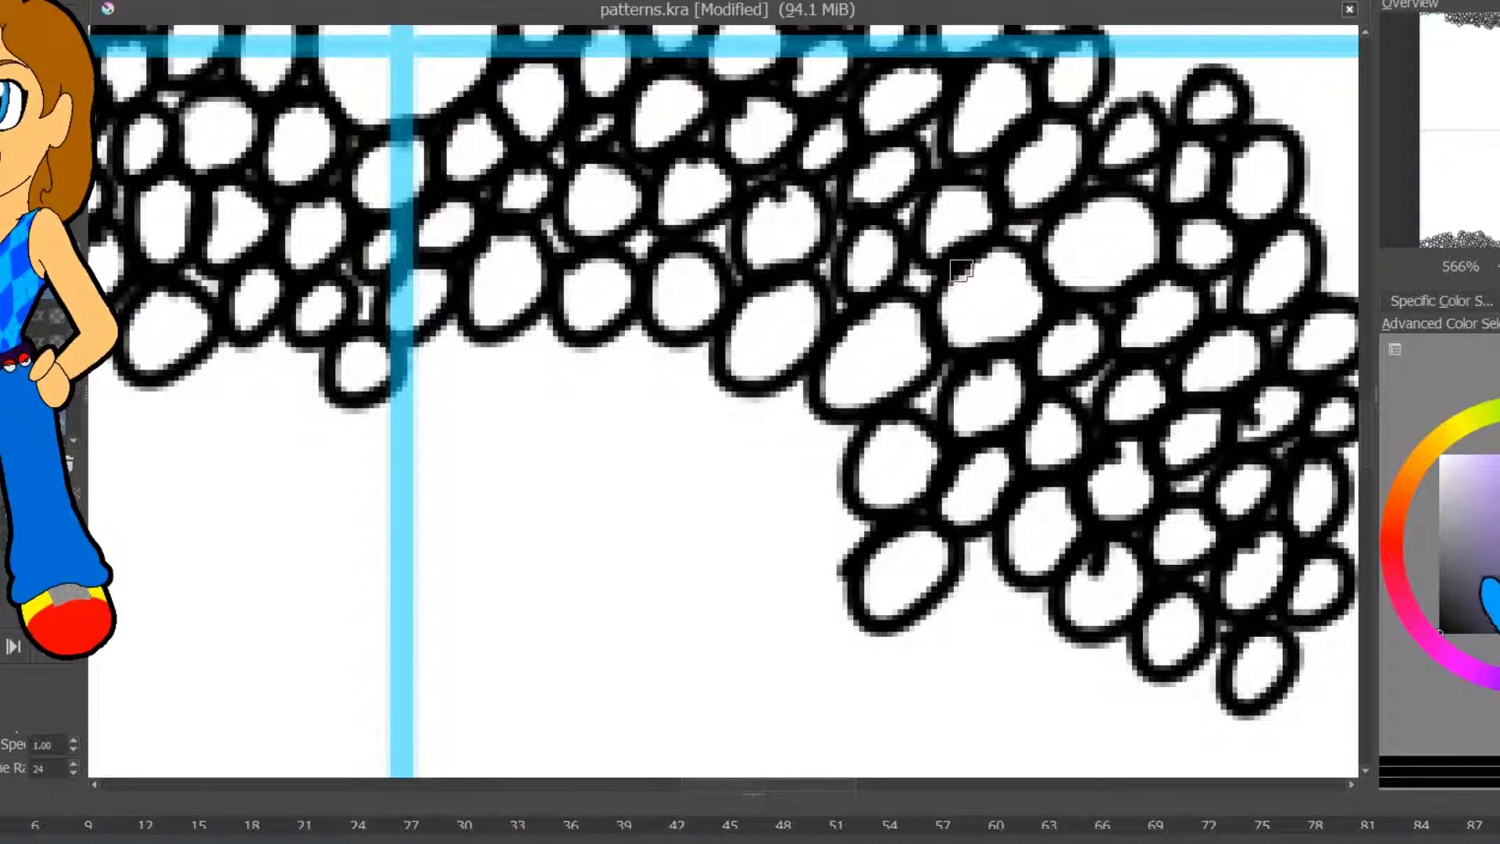
- Add ovals beneath the cluster at the vertical guide and fill the hollow towards its right part
mouse_move(419, 422)
left_mouse_down()
mouse_move(477, 468)
mouse_move(505, 386)
left_mouse_up()
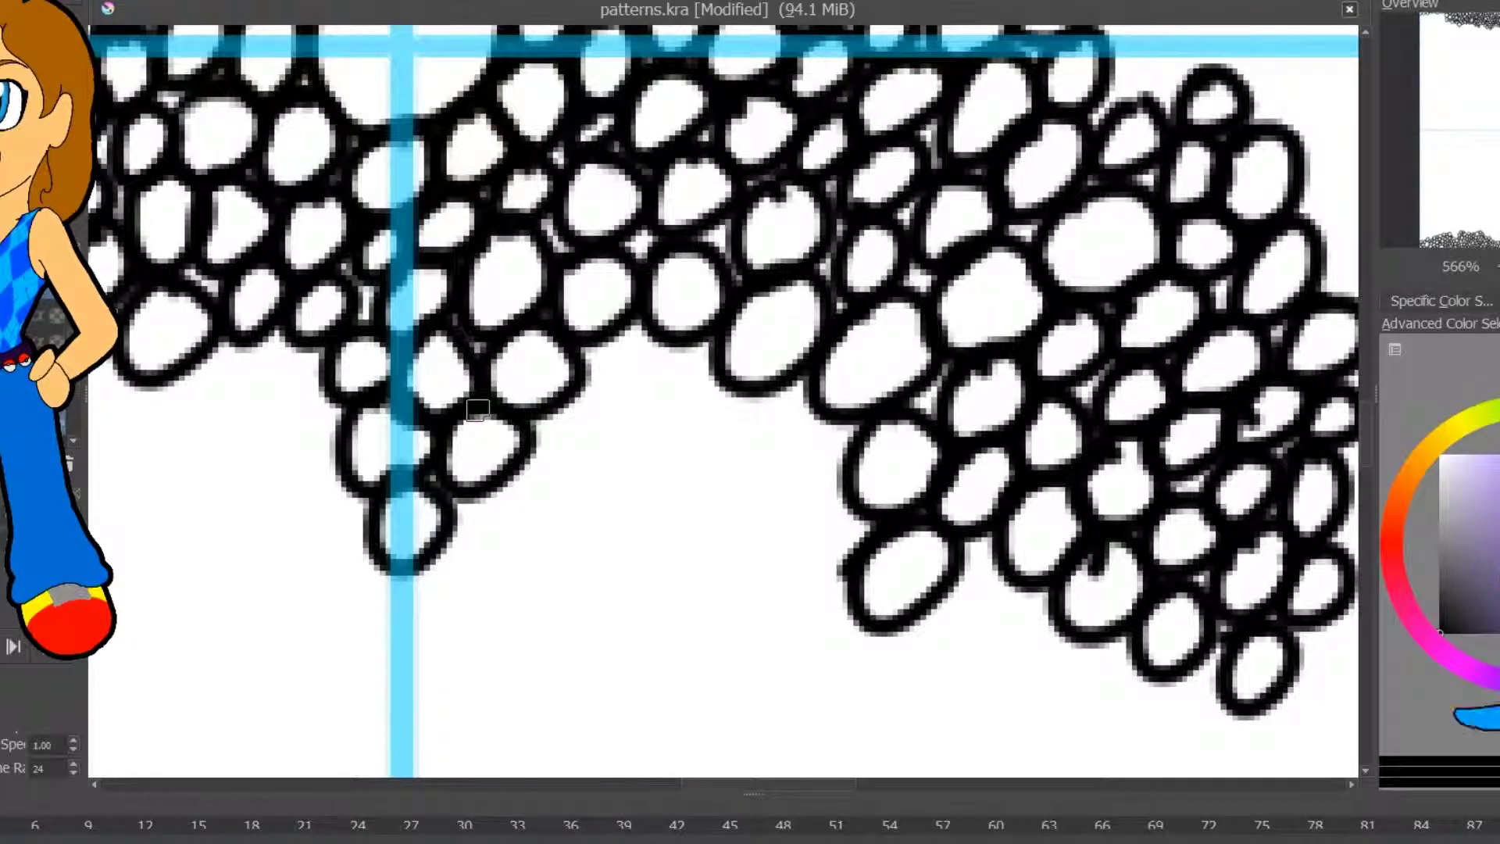
mouse_move(476, 406)
left_mouse_down()
mouse_move(596, 489)
mouse_move(649, 469)
mouse_move(810, 510)
left_mouse_up()
mouse_move(815, 266)
left_mouse_down()
mouse_move(562, 536)
mouse_move(438, 727)
mouse_move(295, 509)
mouse_move(226, 445)
mouse_move(284, 687)
mouse_move(289, 648)
left_mouse_up()
mouse_move(289, 648)
left_mouse_down()
mouse_move(239, 325)
mouse_move(461, 94)
left_mouse_up()
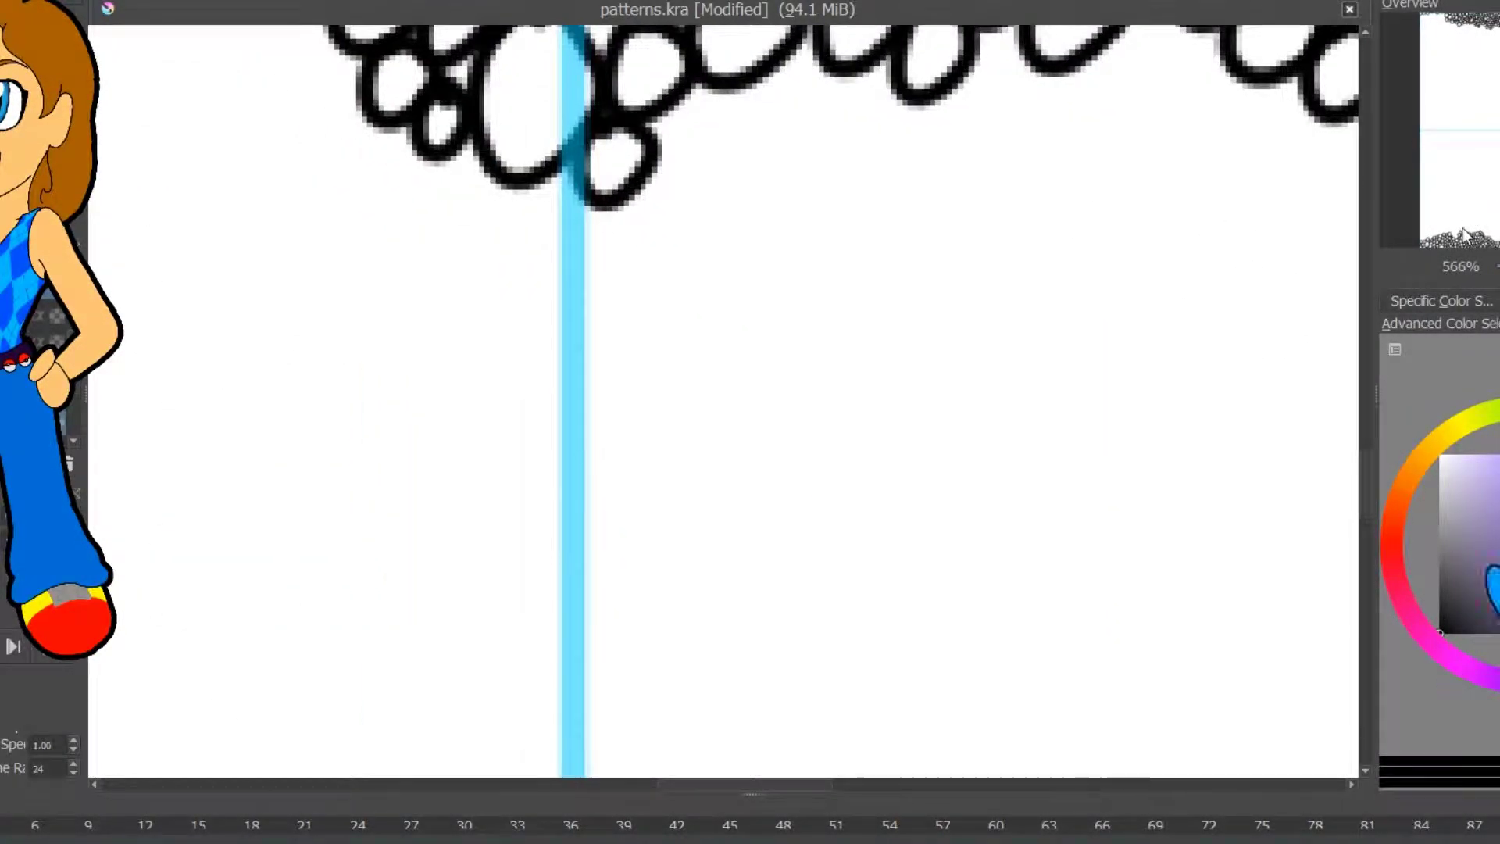
- Build a large block of mixed-size ovals downward from the cluster's underside and widen it to the right
mouse_move(545, 210)
left_mouse_down()
mouse_move(453, 258)
mouse_move(508, 367)
mouse_move(730, 165)
mouse_move(769, 81)
mouse_move(832, 157)
mouse_move(753, 328)
mouse_move(617, 406)
mouse_move(515, 522)
mouse_move(687, 472)
mouse_move(774, 390)
mouse_move(810, 429)
mouse_move(973, 426)
mouse_move(876, 273)
mouse_move(995, 235)
mouse_move(938, 78)
mouse_move(1319, 45)
left_mouse_up()
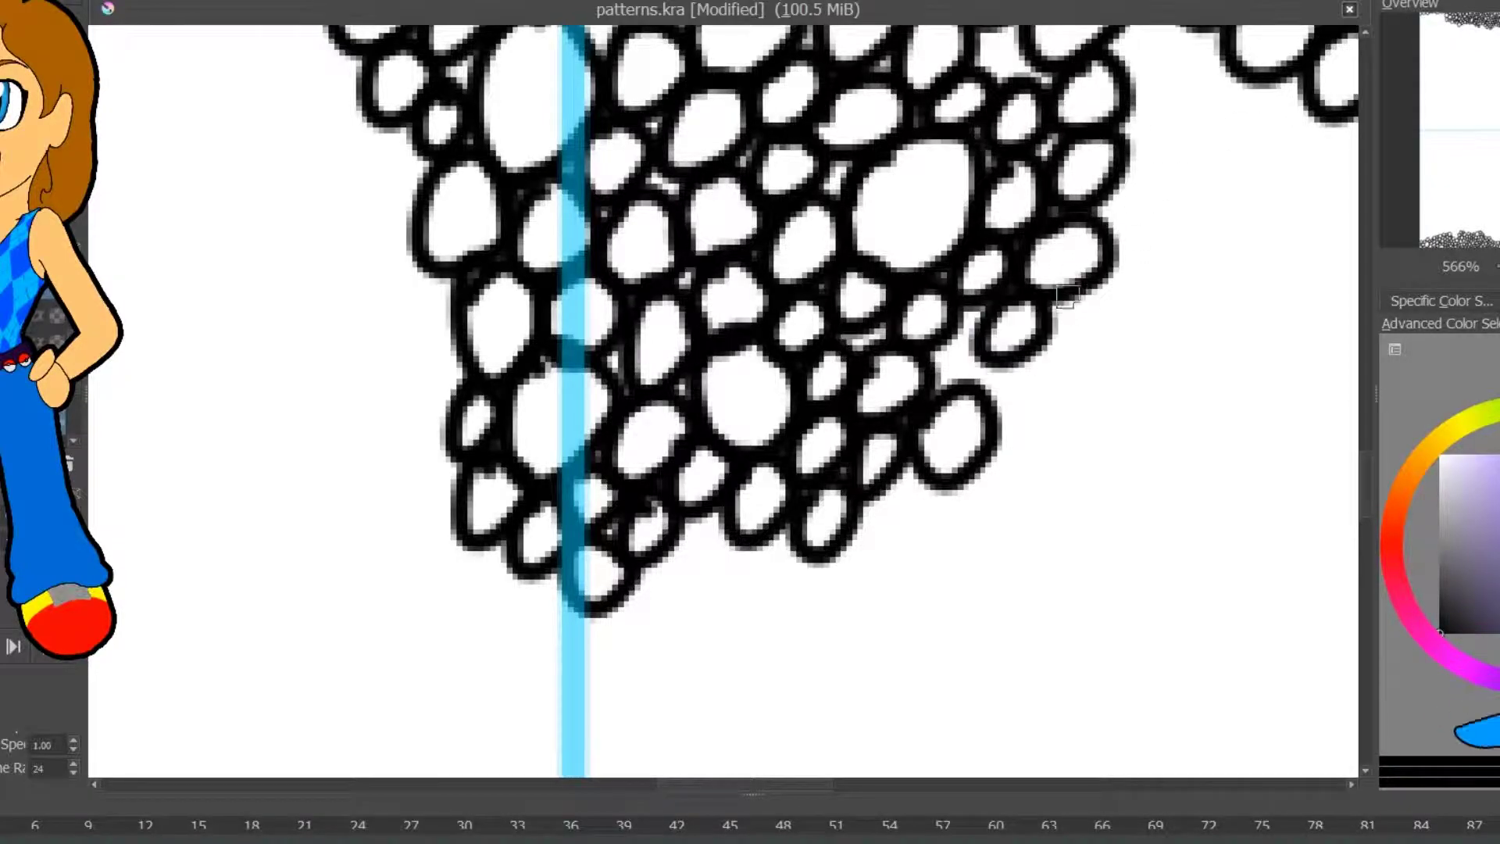
left_click_drag(1067, 300, 1066, 411)
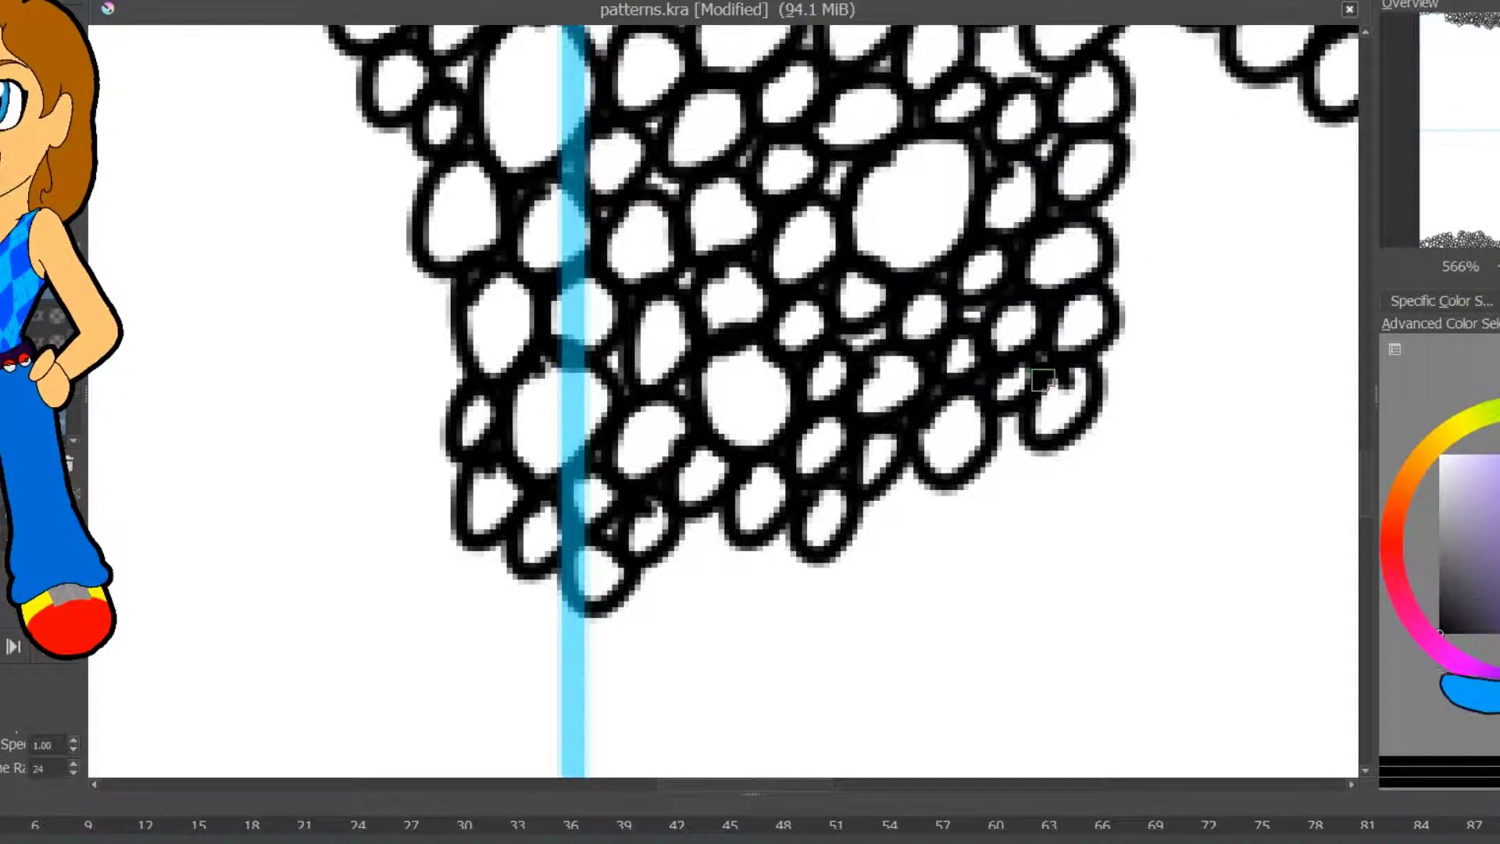
mouse_move(1065, 375)
left_mouse_down()
mouse_move(992, 455)
mouse_move(904, 476)
mouse_move(852, 515)
left_mouse_up()
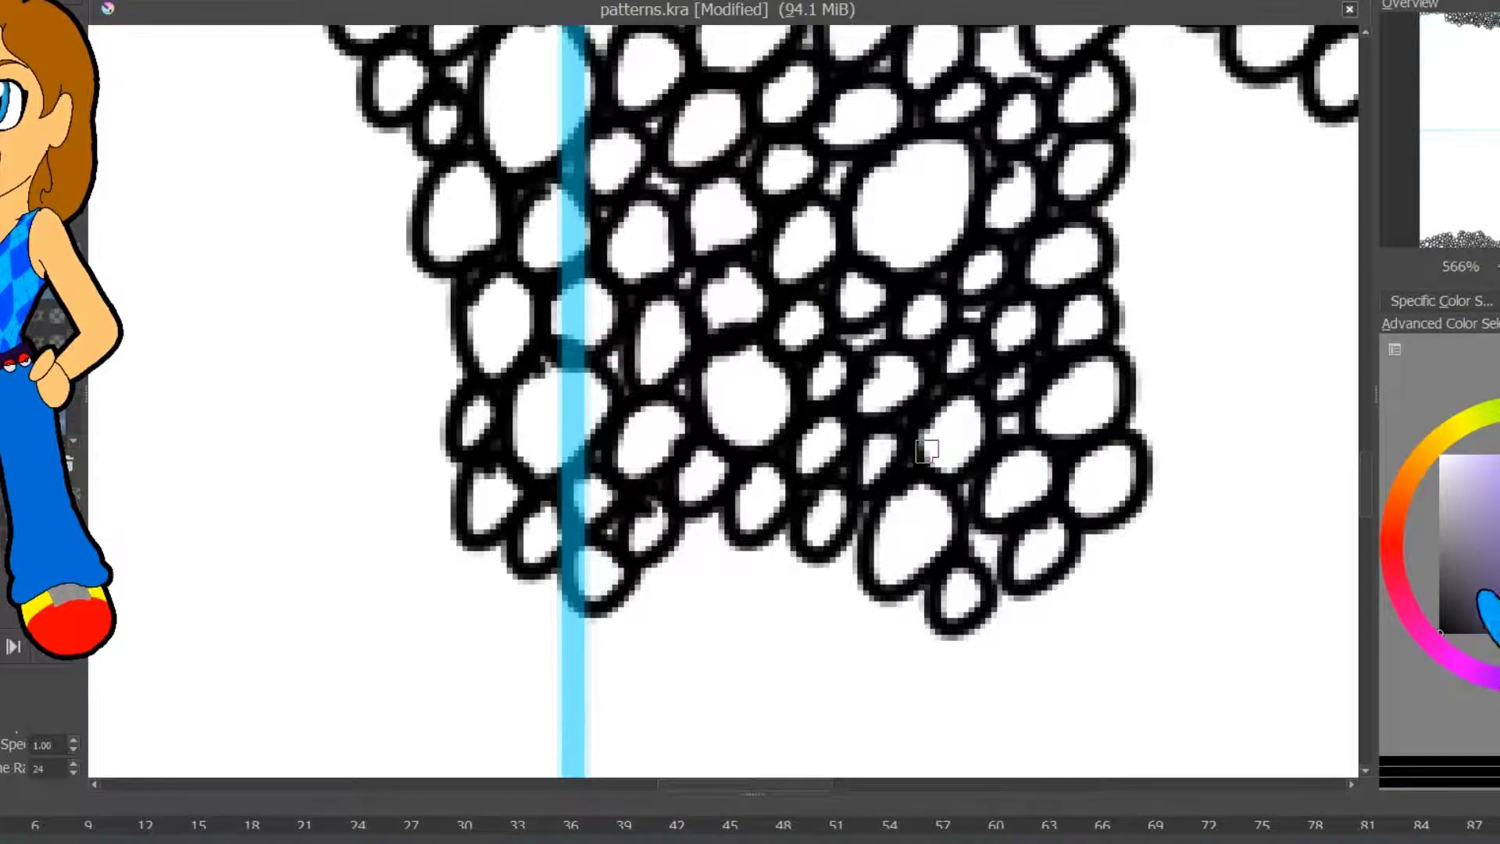
mouse_move(825, 569)
left_mouse_down()
mouse_move(1031, 649)
mouse_move(1166, 512)
left_mouse_up()
mouse_move(1166, 445)
left_mouse_down()
mouse_move(1263, 660)
mouse_move(1258, 582)
left_mouse_up()
mouse_move(1248, 521)
left_mouse_down()
mouse_move(1179, 419)
mouse_move(1156, 266)
mouse_move(1344, 336)
left_mouse_up()
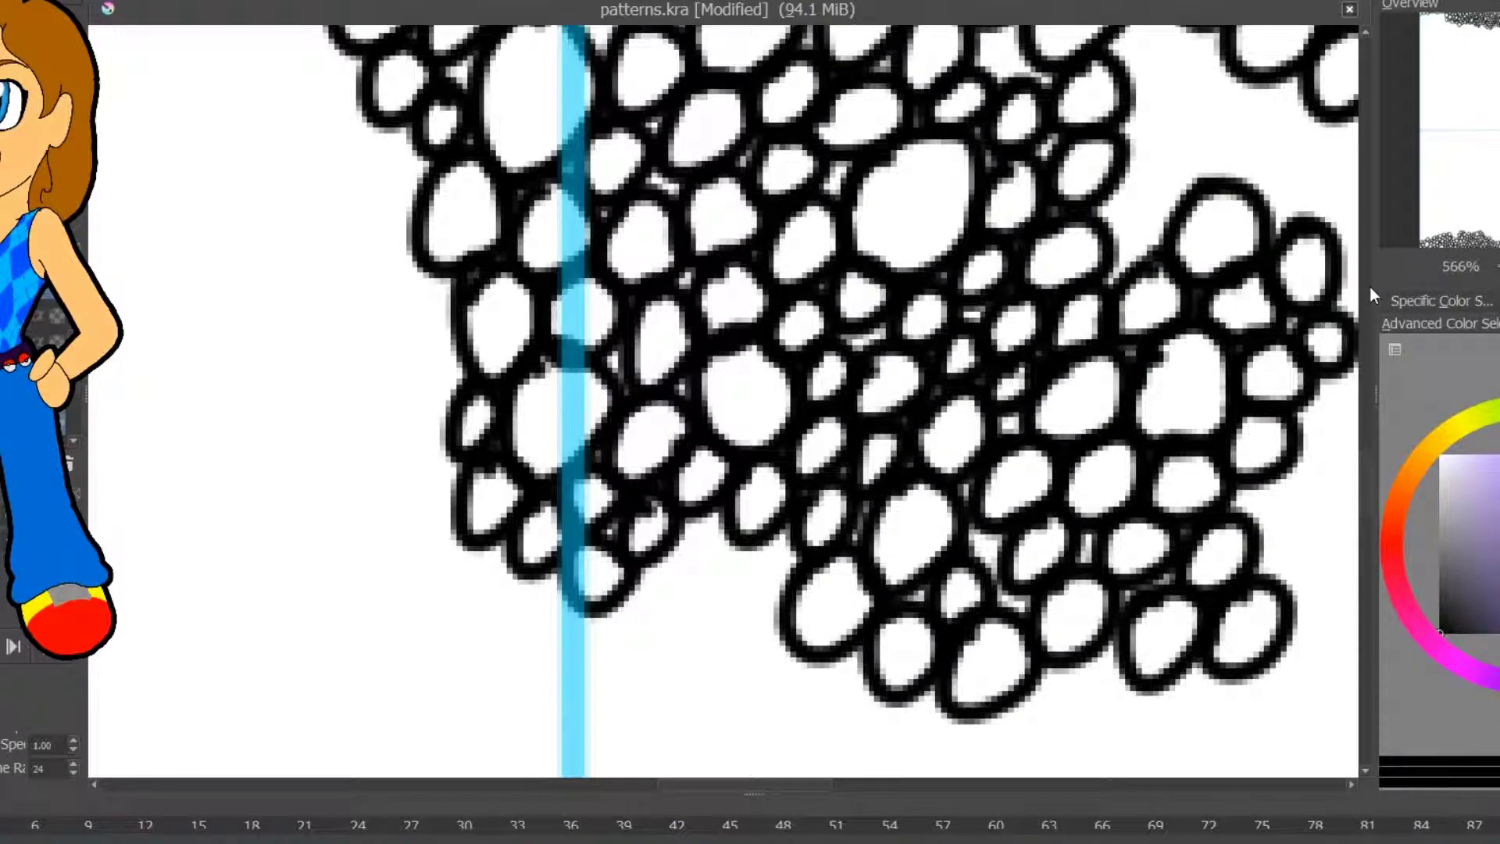
- Fill the notch in the block's lower edge with ovals and add another row beneath it, undoing unwanted strokes
left_click_drag(711, 526, 687, 547)
key("ctrl+z")
left_click_drag(637, 594, 617, 614)
left_click_drag(693, 655, 672, 672)
key("ctrl+z")
key("ctrl+z")
left_click_drag(641, 606, 664, 614)
left_click_drag(708, 656, 801, 656)
key("ctrl+z")
mouse_move(844, 680)
left_mouse_down()
mouse_move(515, 474)
mouse_move(645, 516)
left_mouse_up()
mouse_move(730, 461)
left_mouse_down()
mouse_move(789, 500)
mouse_move(818, 576)
mouse_move(1008, 453)
left_mouse_up()
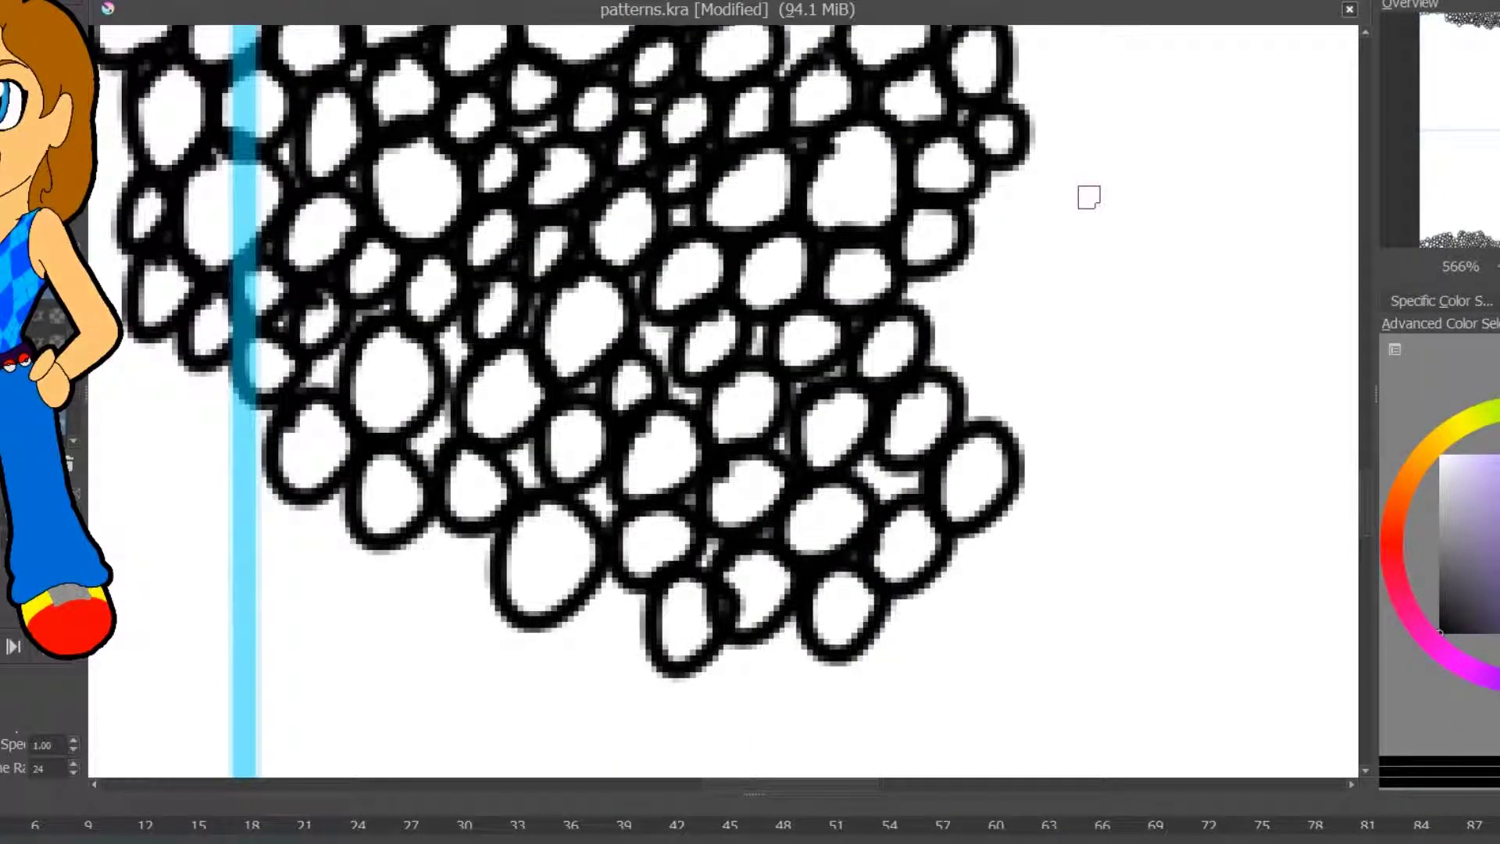
- Extend the lower right part of the block with packed ovals and undo the last stroke
mouse_move(1037, 283)
left_mouse_down()
mouse_move(912, 435)
mouse_move(1114, 422)
left_mouse_up()
mouse_move(1023, 514)
left_mouse_down()
mouse_move(1187, 412)
mouse_move(1182, 486)
mouse_move(1269, 350)
mouse_move(1257, 183)
mouse_move(1096, 298)
mouse_move(1142, 168)
mouse_move(1093, 124)
mouse_move(973, 216)
mouse_move(1013, 553)
mouse_move(1072, 559)
mouse_move(1259, 439)
mouse_move(1099, 744)
mouse_move(889, 508)
left_mouse_up()
key("ctrl+z")
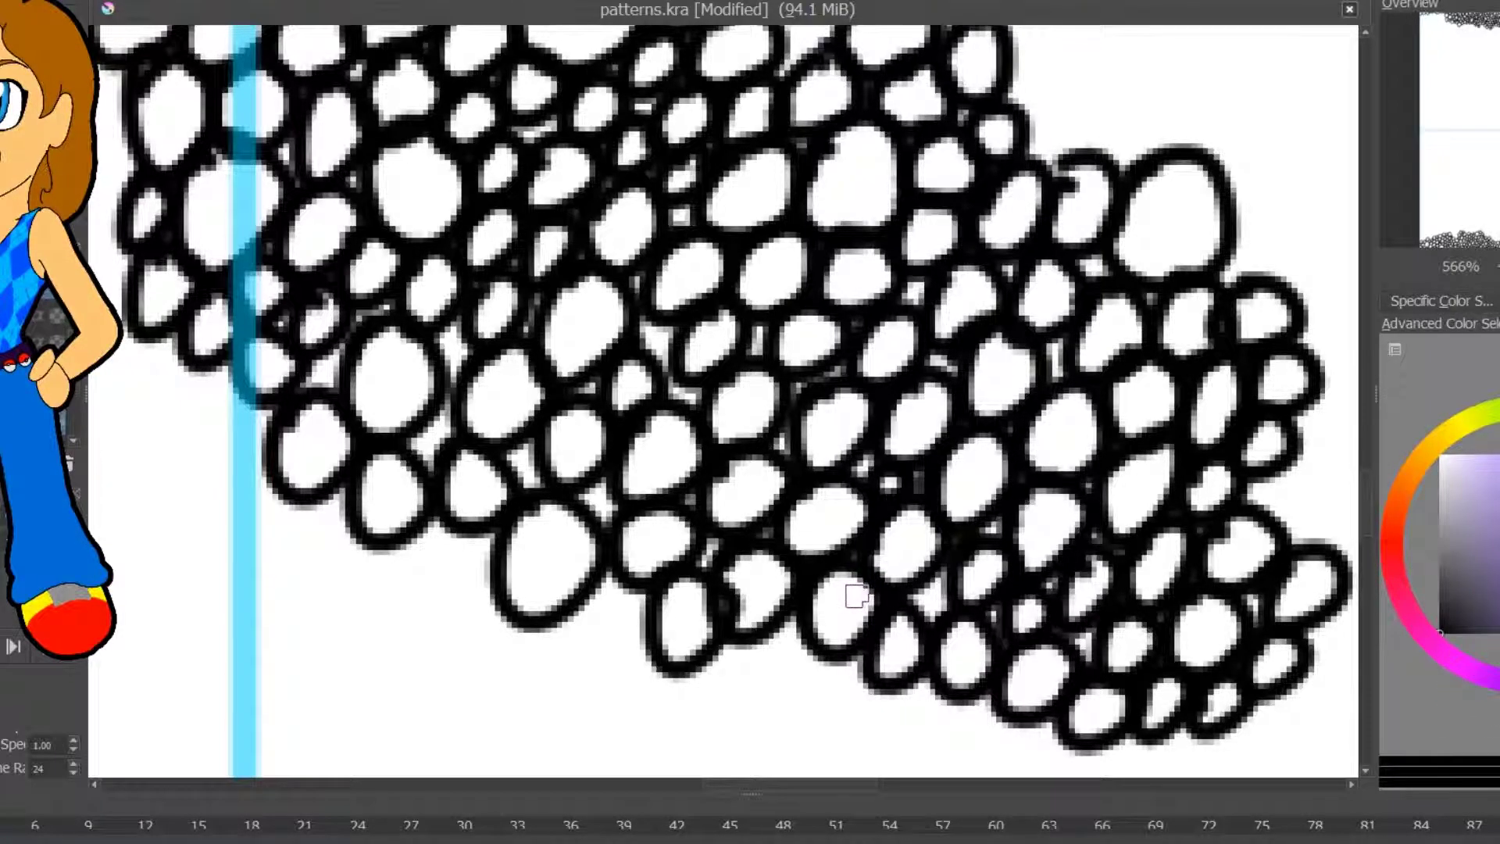
- Fill small gaps in the block and add a bulge of ovals on its right edge above the lower part
mouse_move(889, 156)
left_mouse_down()
mouse_move(1036, 519)
mouse_move(736, 570)
left_mouse_up()
mouse_move(688, 227)
left_mouse_down()
mouse_move(719, 268)
mouse_move(699, 228)
left_mouse_up()
left_click_drag(707, 299, 715, 309)
left_click_drag(664, 391, 678, 402)
mouse_move(774, 289)
left_mouse_down()
mouse_move(742, 367)
mouse_move(899, 469)
mouse_move(914, 579)
mouse_move(1008, 539)
left_mouse_up()
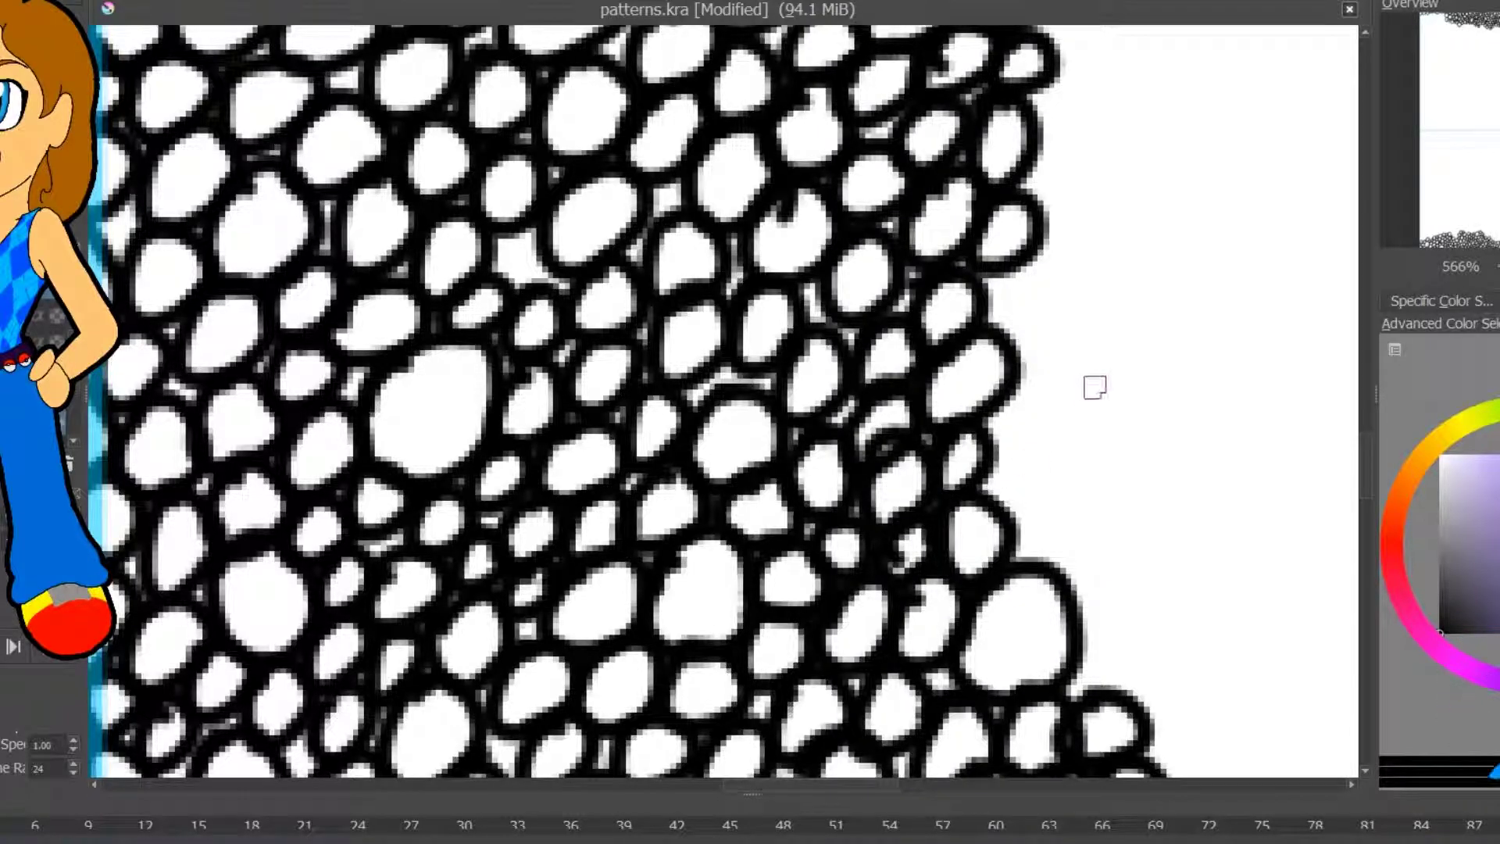
mouse_move(1074, 399)
left_mouse_down()
mouse_move(1010, 276)
mouse_move(1154, 368)
mouse_move(1156, 457)
mouse_move(1043, 495)
left_mouse_up()
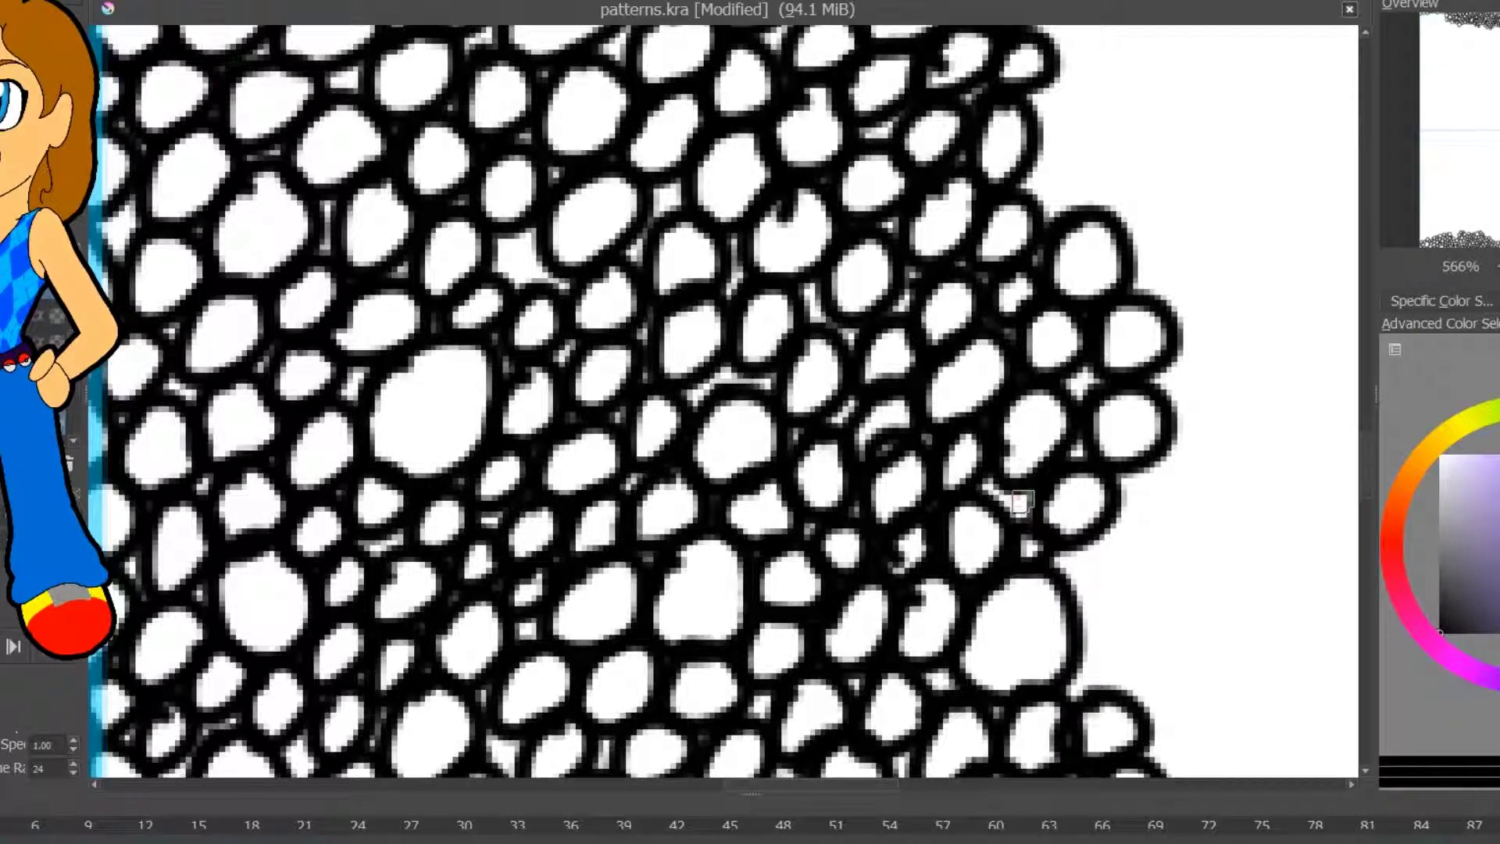
- Draw a narrow arm of packed ovals reaching out from the cluster's right side and save the file
mouse_move(1018, 502)
left_mouse_down()
mouse_move(1156, 547)
mouse_move(1282, 469)
mouse_move(1303, 386)
mouse_move(1329, 450)
mouse_move(658, 25)
left_mouse_up()
mouse_move(532, 160)
left_mouse_down()
mouse_move(567, 196)
mouse_move(672, 211)
mouse_move(731, 188)
mouse_move(769, 237)
mouse_move(828, 126)
mouse_move(954, 151)
mouse_move(979, 108)
mouse_move(998, 137)
mouse_move(875, 208)
mouse_move(820, 289)
mouse_move(688, 254)
mouse_move(772, 323)
mouse_move(879, 249)
mouse_move(868, 220)
mouse_move(861, 324)
mouse_move(1053, 177)
mouse_move(1051, 237)
mouse_move(1017, 259)
mouse_move(983, 394)
mouse_move(1112, 200)
mouse_move(1225, 158)
mouse_move(1251, 267)
mouse_move(1283, 203)
mouse_move(1211, 289)
mouse_move(1118, 449)
mouse_move(1165, 440)
mouse_move(1095, 438)
mouse_move(1072, 336)
mouse_move(1161, 466)
mouse_move(992, 426)
mouse_move(974, 379)
mouse_move(1003, 361)
left_mouse_up()
key("ctrl+s")
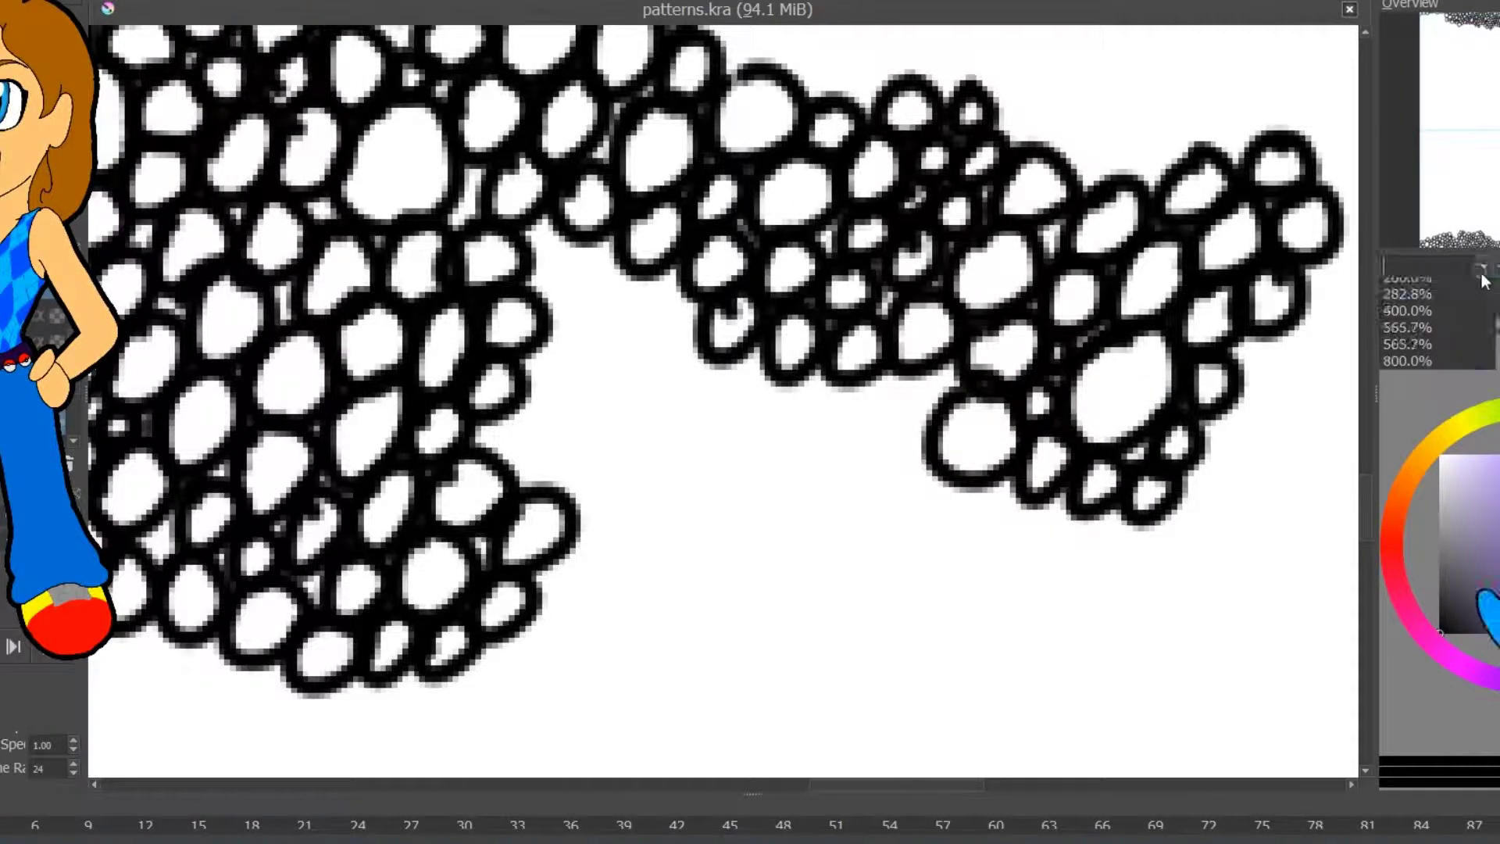
- Fit the page width in the view and clear the pebble pattern from the canvas
scroll(1463, 267, "down", 2)
left_click_drag(1412, 59, 1377, 7)
key("Delete")
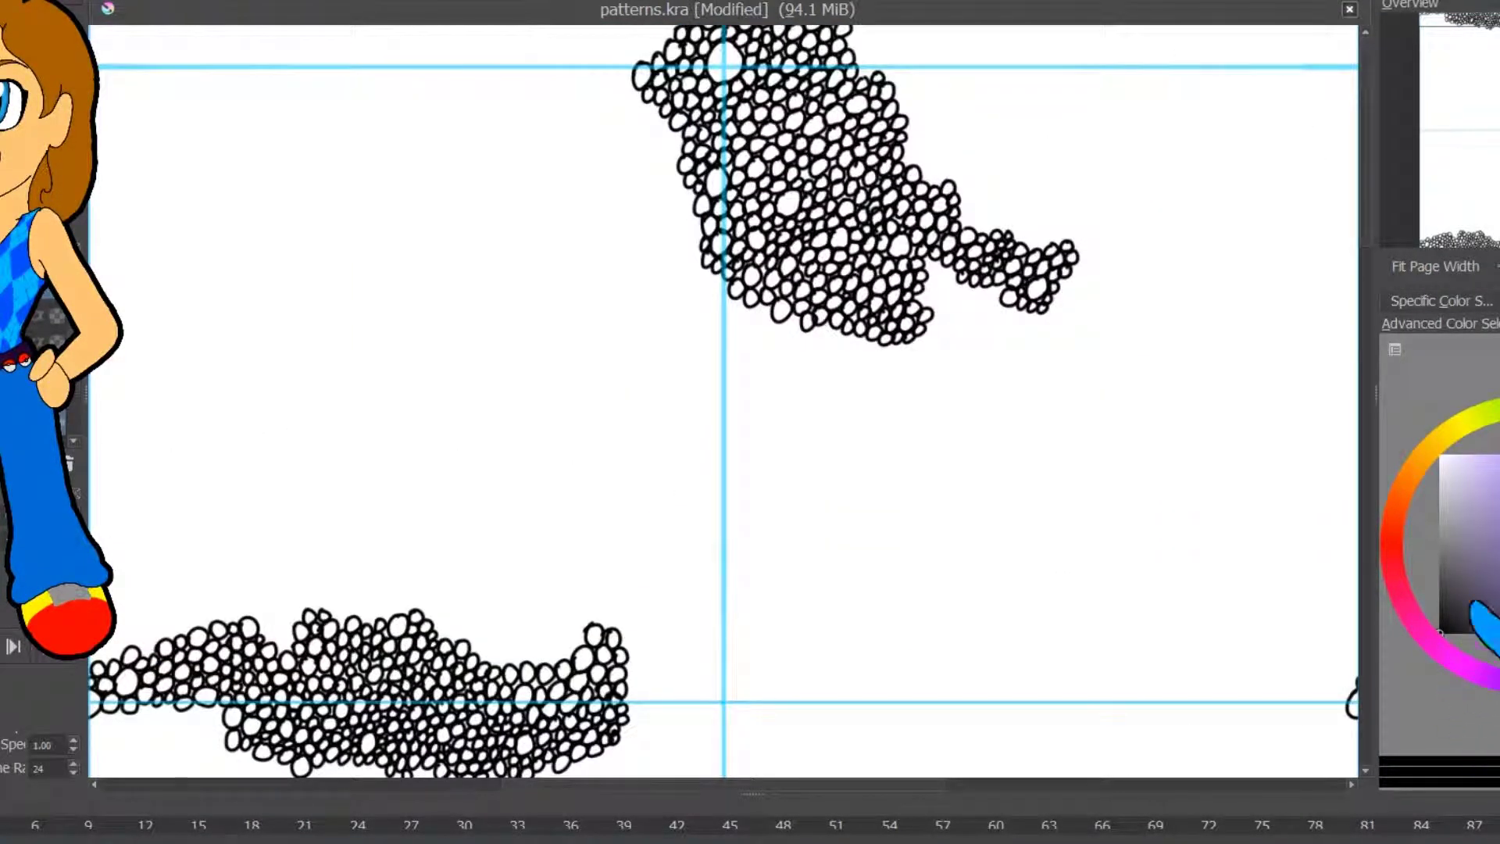
- Draw one wavy black line across the full canvas width along a horizontal guide, joining its ends at the vertical guide
mouse_move(183, 145)
left_mouse_down()
mouse_move(905, 113)
mouse_move(1359, 119)
left_mouse_up()
key("ctrl+z")
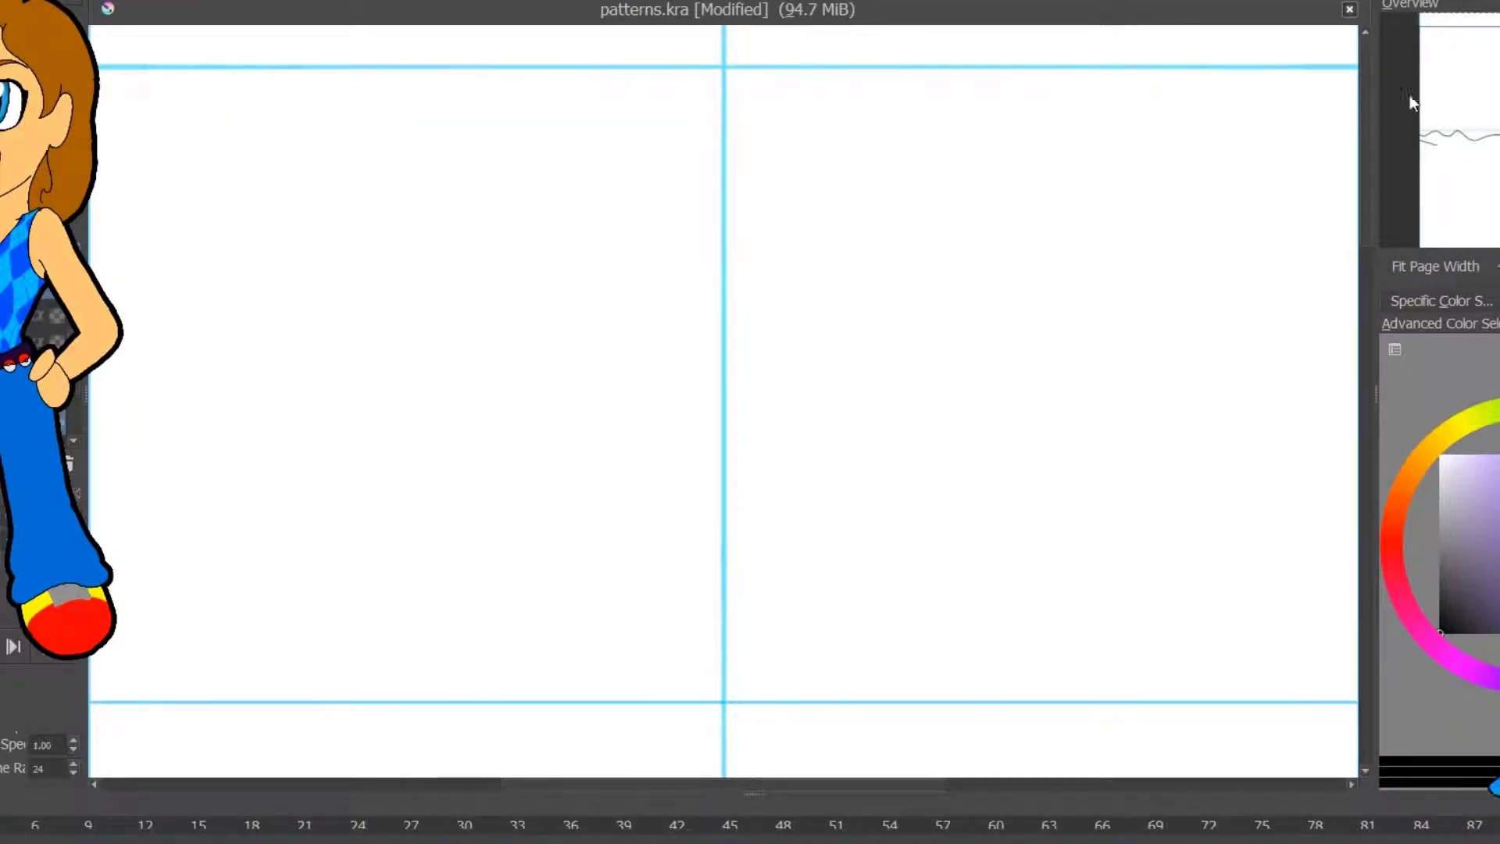
left_click_drag(1366, 228, 1366, 252)
scroll(1321, 309, "down", 2)
left_click_drag(1366, 132, 1420, 8)
left_click(1463, 266)
left_click(1446, 311)
left_click_drag(1464, 153, 1464, 82)
key("1")
mouse_move(129, 170)
left_mouse_down()
mouse_move(687, 166)
mouse_move(1256, 190)
left_mouse_up()
key("ctrl+z")
mouse_move(101, 177)
left_mouse_down()
mouse_move(865, 154)
mouse_move(636, 174)
mouse_move(1347, 181)
left_mouse_up()
key("ctrl+z")
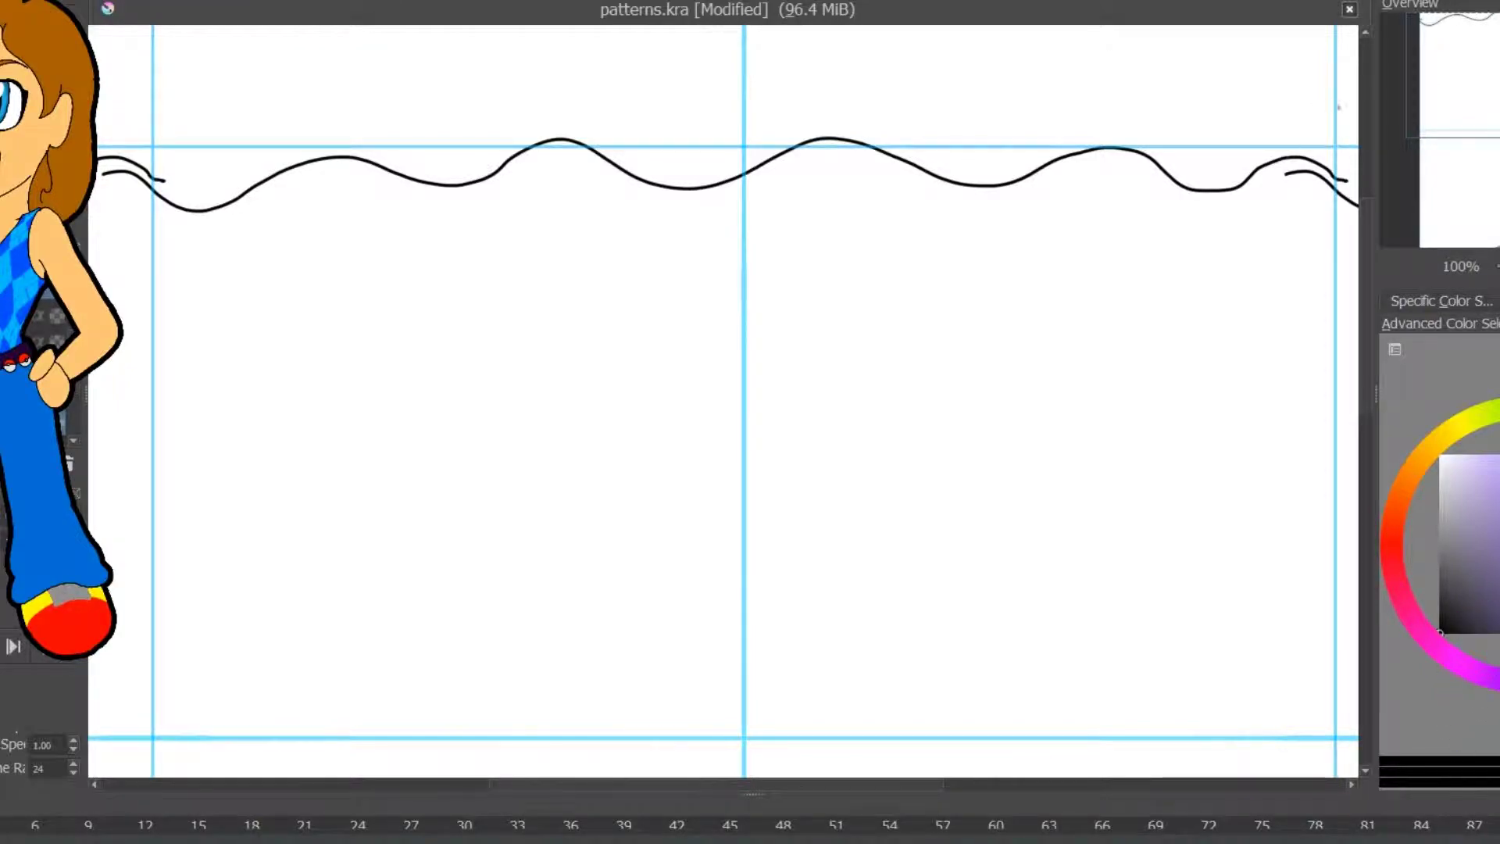
scroll(1223, 210, "up", 1)
key("ctrl+z")
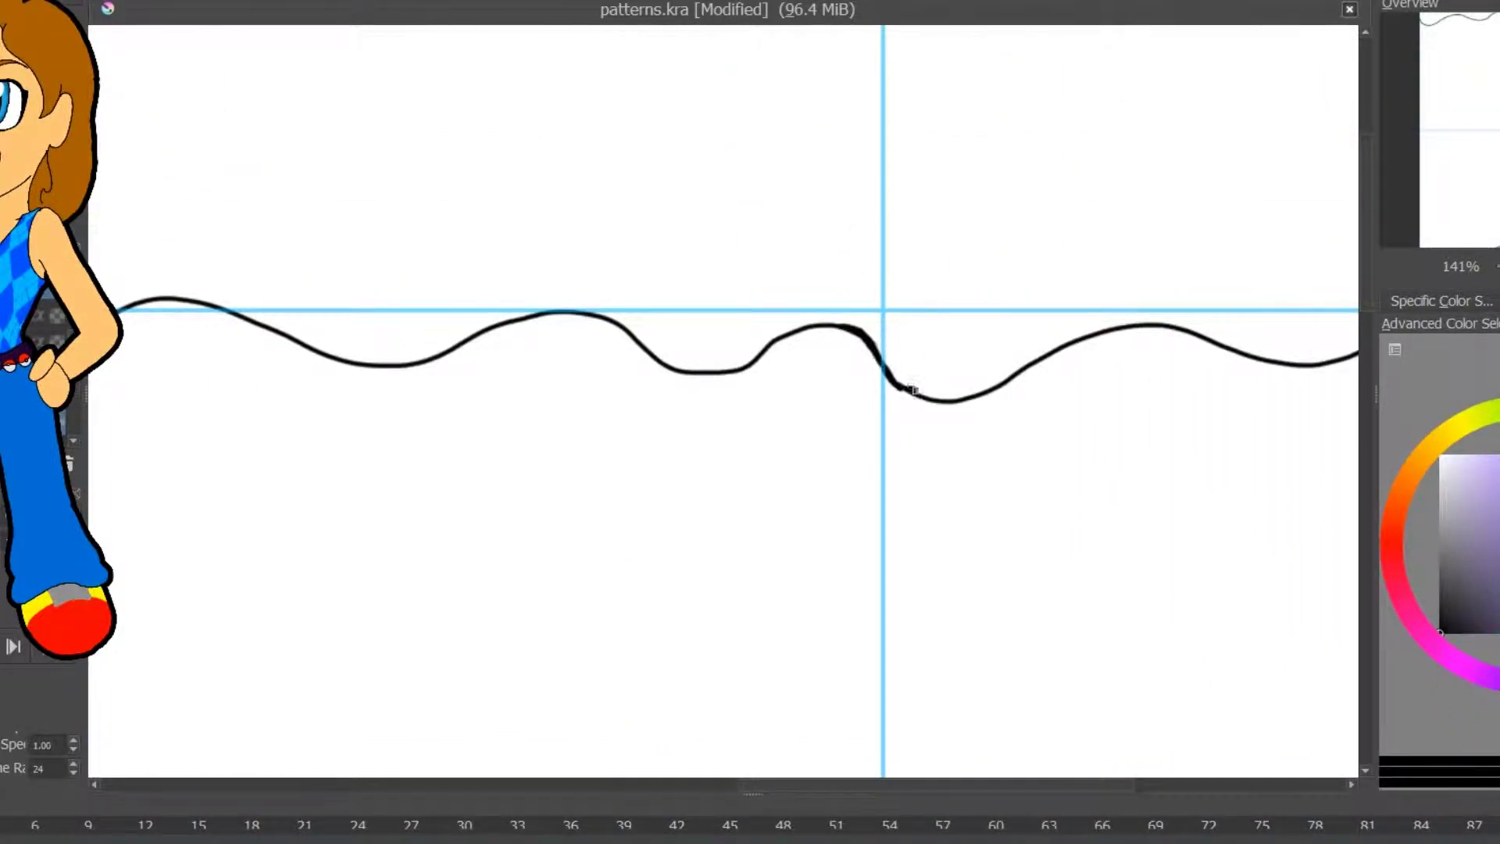
- Draw a second wavy line beneath the first, following its curves across the canvas
key("1")
key("3")
left_click_drag(1366, 359, 1366, 212)
mouse_move(90, 413)
left_mouse_down()
mouse_move(777, 411)
mouse_move(1466, 368)
mouse_move(91, 408)
mouse_move(1045, 403)
mouse_move(1377, 442)
left_mouse_up()
key("ctrl+z")
mouse_move(1352, 448)
left_mouse_down()
mouse_move(1096, 475)
mouse_move(1047, 445)
left_mouse_up()
left_click_drag(1048, 446, 1105, 427)
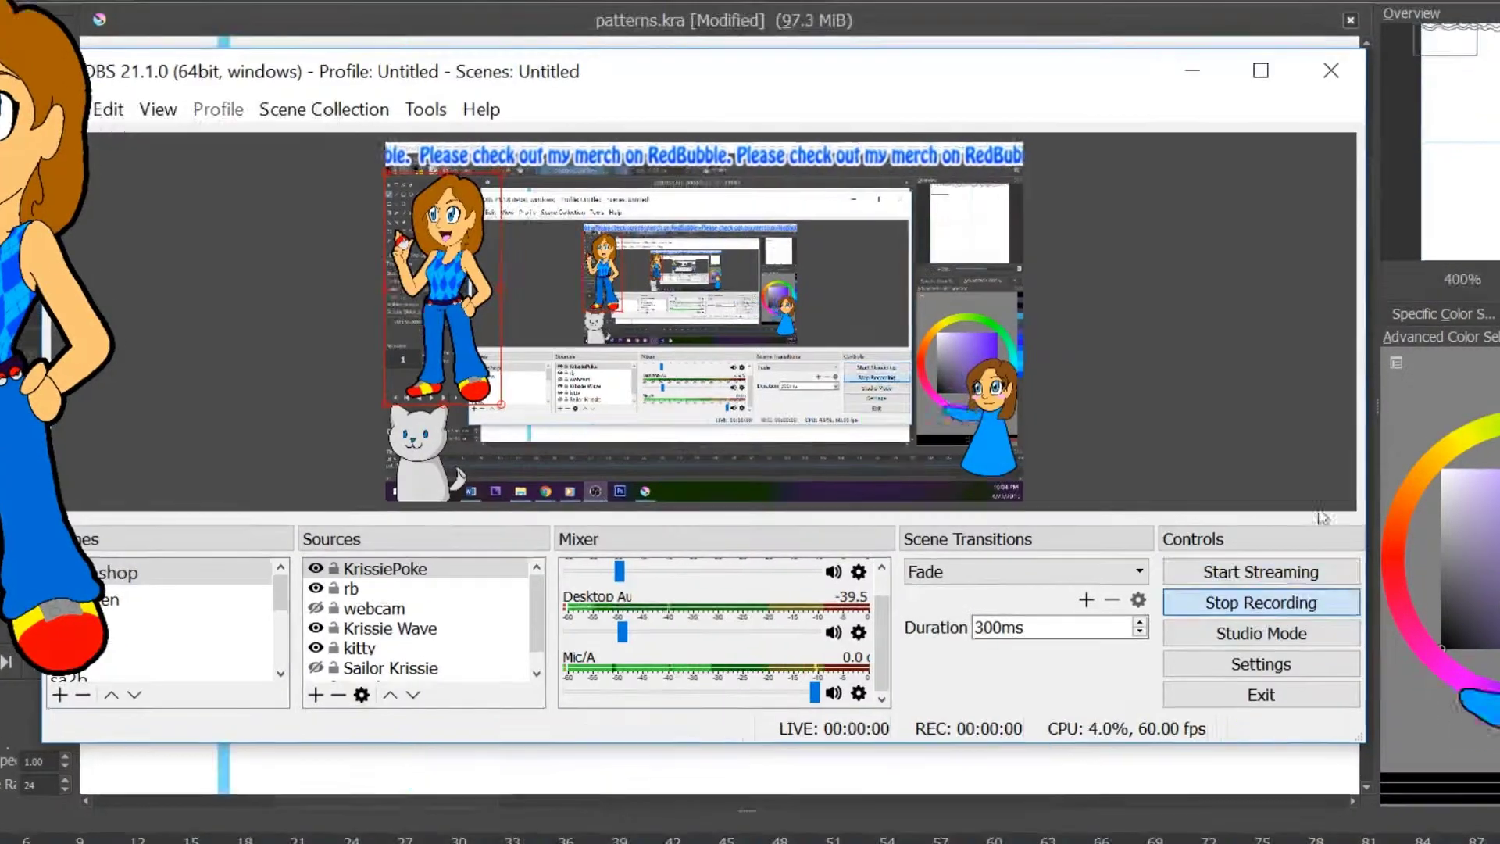
scroll(1075, 129, "up", 5)
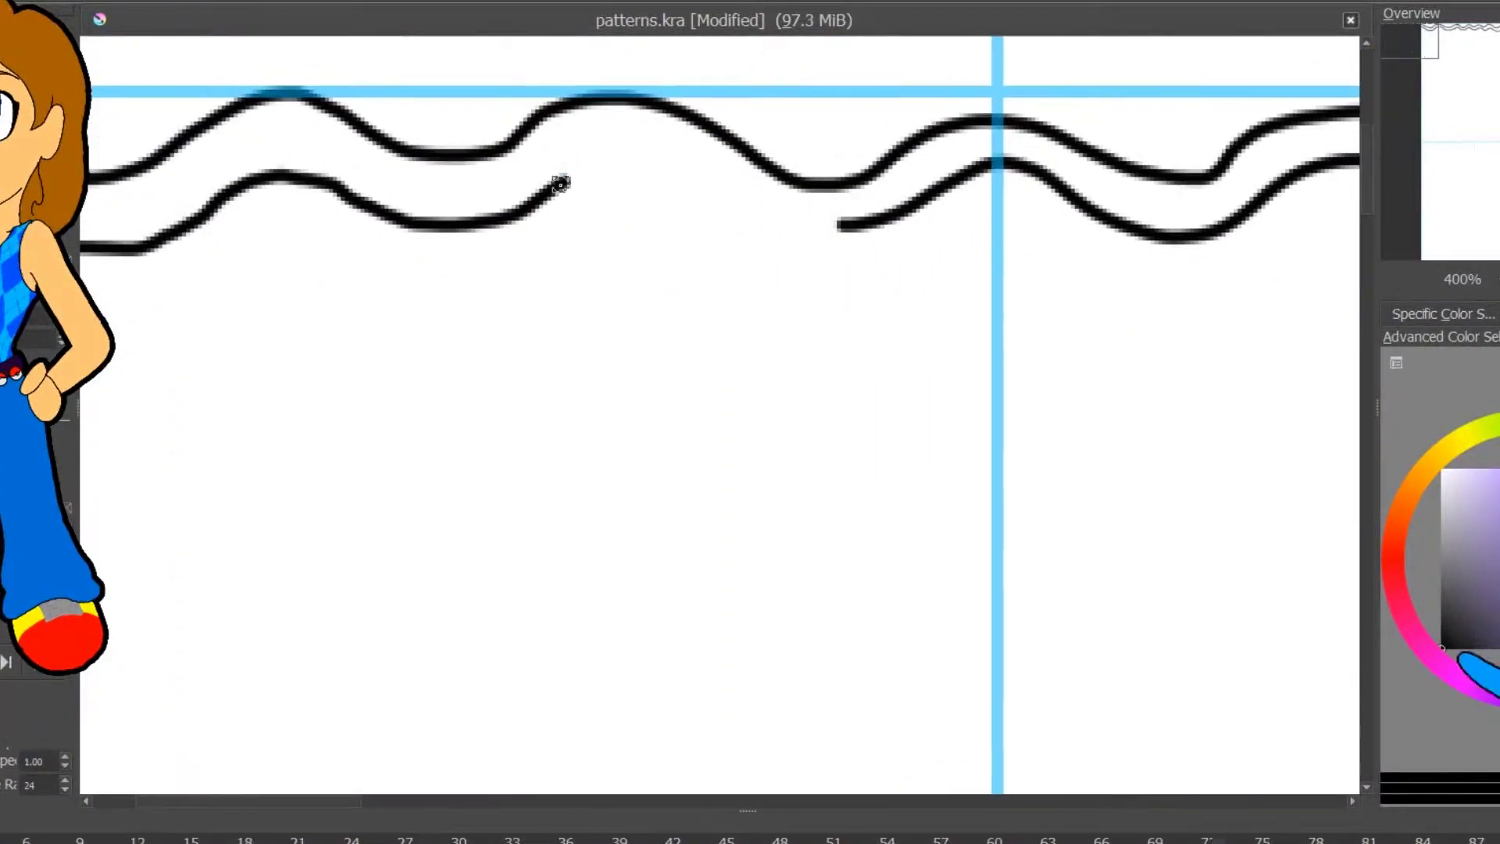
- Draw a third wavy line beneath the second, undoing and redrawing the strokes that stray from its curves
left_click_drag(864, 278, 1356, 241)
mouse_move(602, 224)
left_mouse_down()
mouse_move(886, 269)
mouse_move(408, 278)
mouse_move(89, 304)
left_mouse_up()
key("ctrl+z")
mouse_move(1346, 245)
left_mouse_down()
mouse_move(251, 258)
mouse_move(426, 294)
left_mouse_up()
key("ctrl+z")
mouse_move(243, 254)
left_mouse_down()
mouse_move(421, 220)
mouse_move(324, 282)
mouse_move(743, 310)
mouse_move(1070, 277)
mouse_move(1328, 304)
mouse_move(354, 243)
mouse_move(348, 280)
mouse_move(651, 301)
mouse_move(1326, 301)
left_mouse_up()
mouse_move(1356, 285)
left_mouse_down()
mouse_move(579, 385)
mouse_move(656, 346)
left_mouse_up()
mouse_move(547, 364)
left_mouse_down()
mouse_move(656, 340)
mouse_move(868, 364)
mouse_move(1358, 357)
left_mouse_up()
key("ctrl+z")
mouse_move(1358, 357)
left_mouse_down()
mouse_move(440, 278)
mouse_move(579, 257)
left_mouse_up()
key("ctrl+z")
- Complete the third wavy line over the wide right-hand waves and clean up its rough spots with the eraser
mouse_move(422, 277)
left_mouse_down()
mouse_move(557, 256)
mouse_move(780, 300)
mouse_move(960, 241)
left_mouse_up()
mouse_move(805, 291)
left_mouse_down()
mouse_move(998, 244)
mouse_move(1180, 283)
left_mouse_up()
key("ctrl+z")
mouse_move(1270, 272)
left_mouse_down()
mouse_move(977, 232)
mouse_move(887, 250)
left_mouse_up()
key("e")
left_click(971, 263)
left_click_drag(1176, 264, 1161, 272)
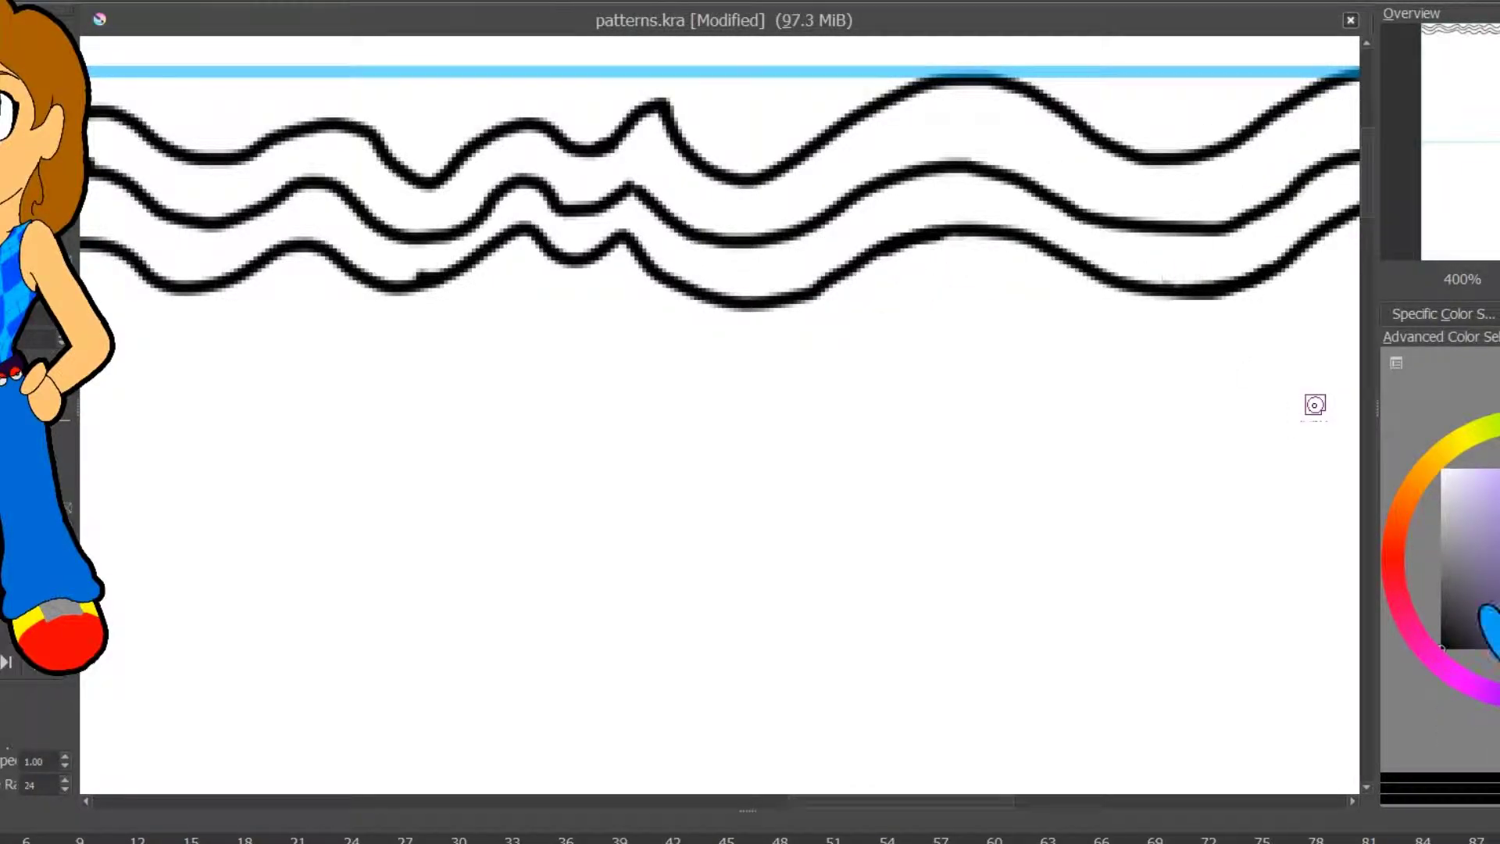
- Start a fourth wavy line beneath the third, undoing and redrawing the strokes that stray from its curves
mouse_move(515, 283)
left_mouse_down()
mouse_move(603, 297)
mouse_move(923, 275)
left_mouse_up()
key("ctrl+z")
mouse_move(514, 281)
left_mouse_down()
mouse_move(883, 324)
mouse_move(1290, 313)
mouse_move(1377, 279)
left_mouse_up()
key("ctrl+z")
mouse_move(513, 278)
left_mouse_down()
mouse_move(231, 317)
mouse_move(82, 287)
left_mouse_up()
- Extend the fourth wavy line across the rest of the canvas, following the third line and undoing the stray final stroke
left_click_drag(899, 801, 1064, 797)
mouse_move(375, 295)
left_mouse_down()
mouse_move(1359, 348)
mouse_move(416, 305)
mouse_move(941, 251)
mouse_move(1385, 269)
left_mouse_up()
left_click_drag(1210, 801, 696, 801)
left_click_drag(1169, 257, 86, 311)
left_click_drag(82, 397, 72, 397)
left_click_drag(717, 800, 551, 797)
mouse_move(1014, 311)
left_mouse_down()
mouse_move(945, 258)
mouse_move(442, 258)
mouse_move(995, 261)
mouse_move(1117, 299)
left_mouse_up()
key("ctrl+z")
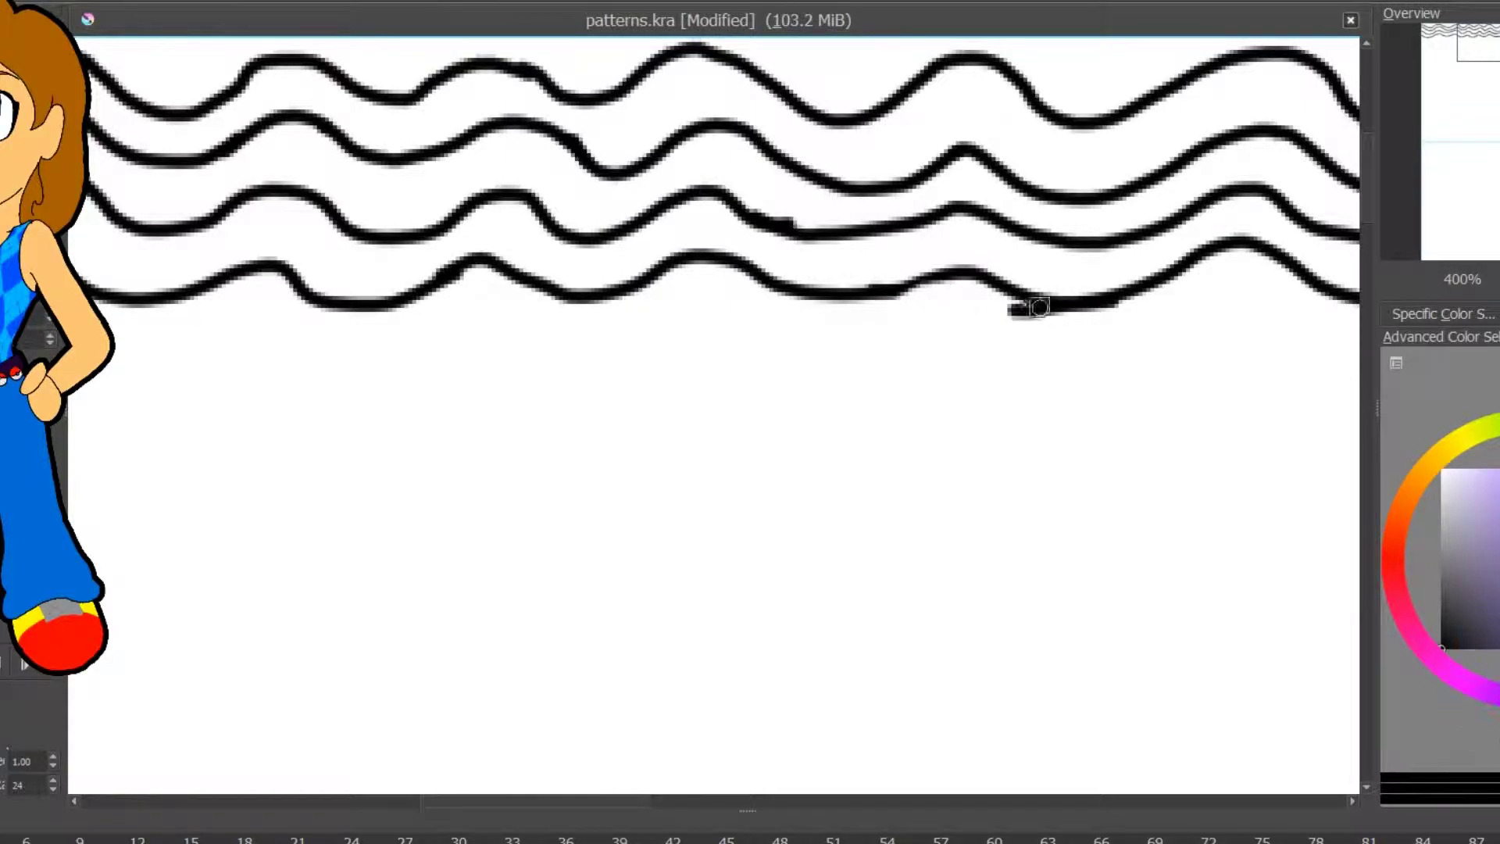
- Draw a fifth wavy line beneath the fourth, undoing the strokes that stray and redrawing them along its curves
mouse_move(474, 300)
left_mouse_down()
mouse_move(1359, 338)
mouse_move(103, 322)
mouse_move(267, 303)
mouse_move(105, 323)
left_mouse_up()
key("ctrl+z")
left_click_drag(1290, 328, 203, 251)
key("ctrl+z")
mouse_move(305, 264)
left_mouse_down()
mouse_move(473, 213)
mouse_move(797, 295)
mouse_move(1326, 264)
mouse_move(252, 263)
left_mouse_up()
mouse_move(211, 261)
left_mouse_down()
mouse_move(323, 224)
mouse_move(804, 272)
mouse_move(378, 247)
mouse_move(1360, 247)
mouse_move(425, 234)
mouse_move(1052, 274)
mouse_move(1367, 212)
left_mouse_up()
key("ctrl+z")
key("ctrl+z")
mouse_move(1352, 226)
left_mouse_down()
mouse_move(555, 227)
mouse_move(936, 239)
left_mouse_up()
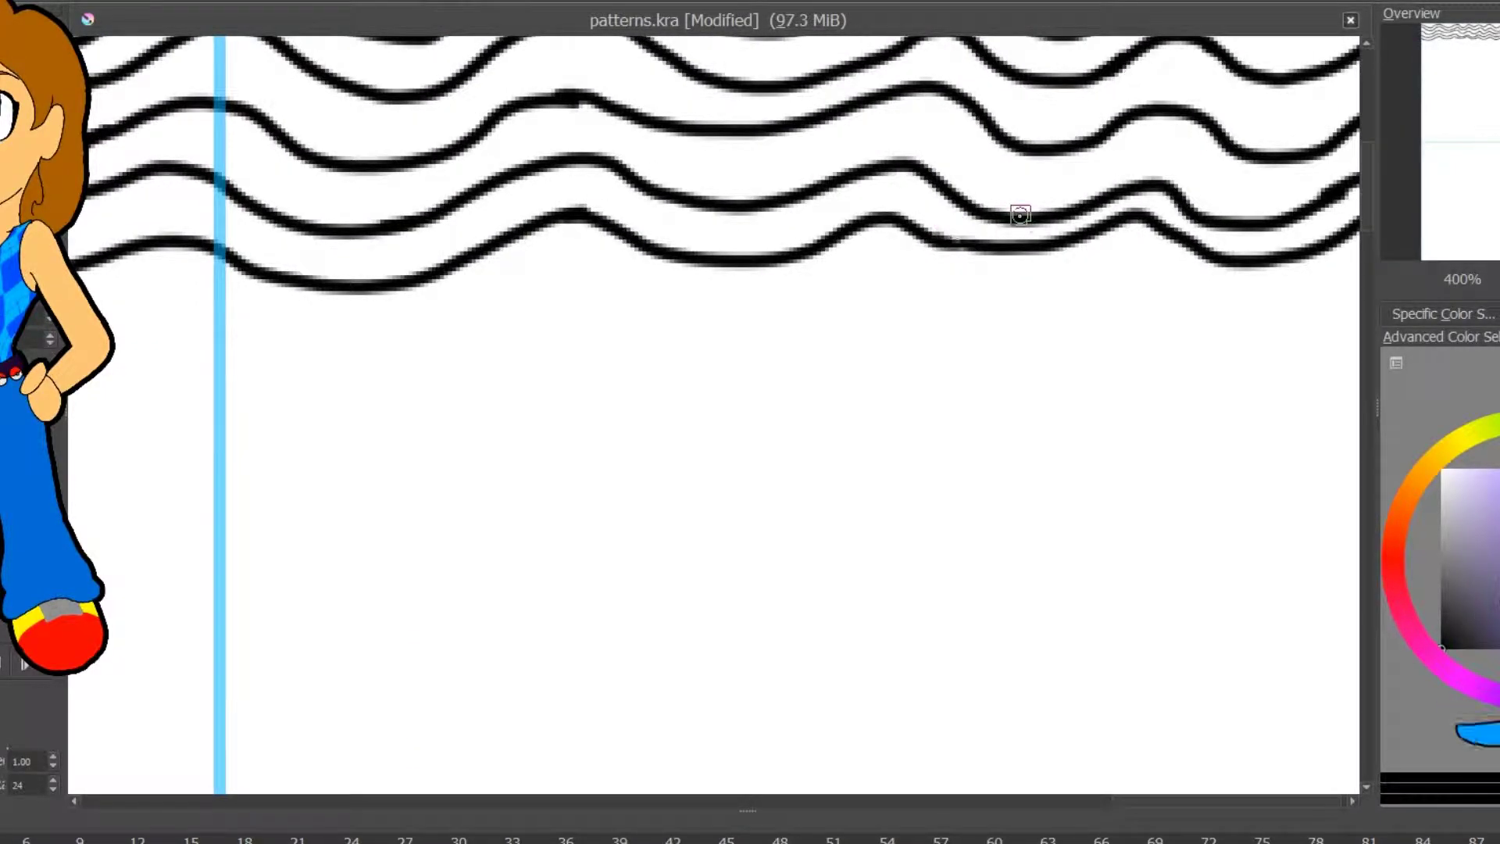
- Start a sixth wavy line close beneath the fifth, carrying it across the vertical guide
mouse_move(1363, 271)
left_mouse_down()
mouse_move(1075, 265)
mouse_move(352, 325)
mouse_move(90, 290)
left_mouse_up()
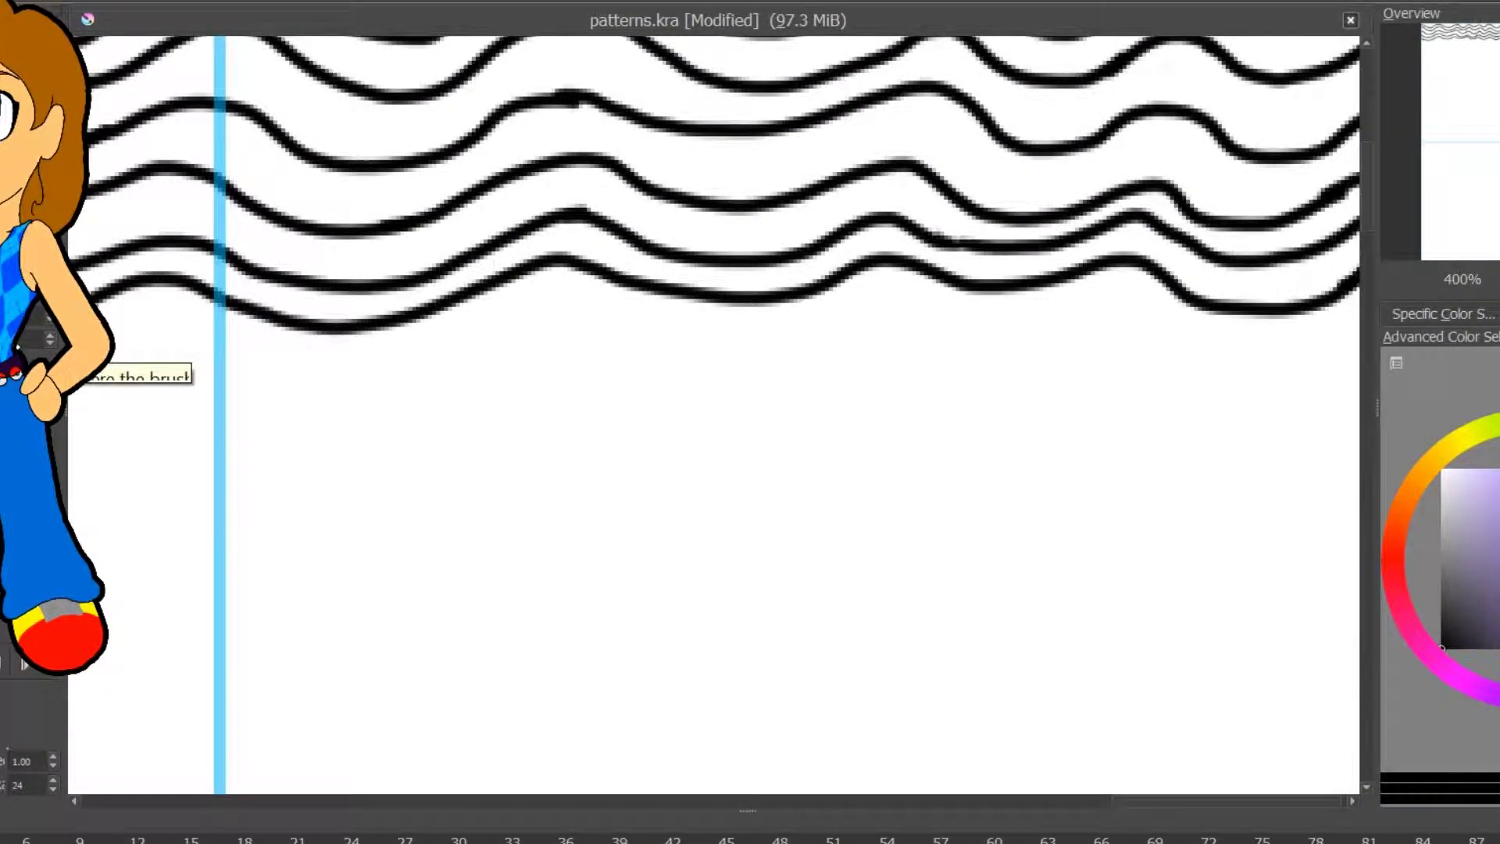
left_click_drag(1196, 801, 1007, 801)
mouse_move(839, 271)
left_mouse_down()
mouse_move(1100, 325)
mouse_move(1139, 306)
left_mouse_up()
mouse_move(529, 295)
left_mouse_down()
mouse_move(651, 303)
mouse_move(844, 270)
left_mouse_up()
mouse_move(532, 292)
left_mouse_down()
mouse_move(399, 335)
mouse_move(82, 322)
left_mouse_up()
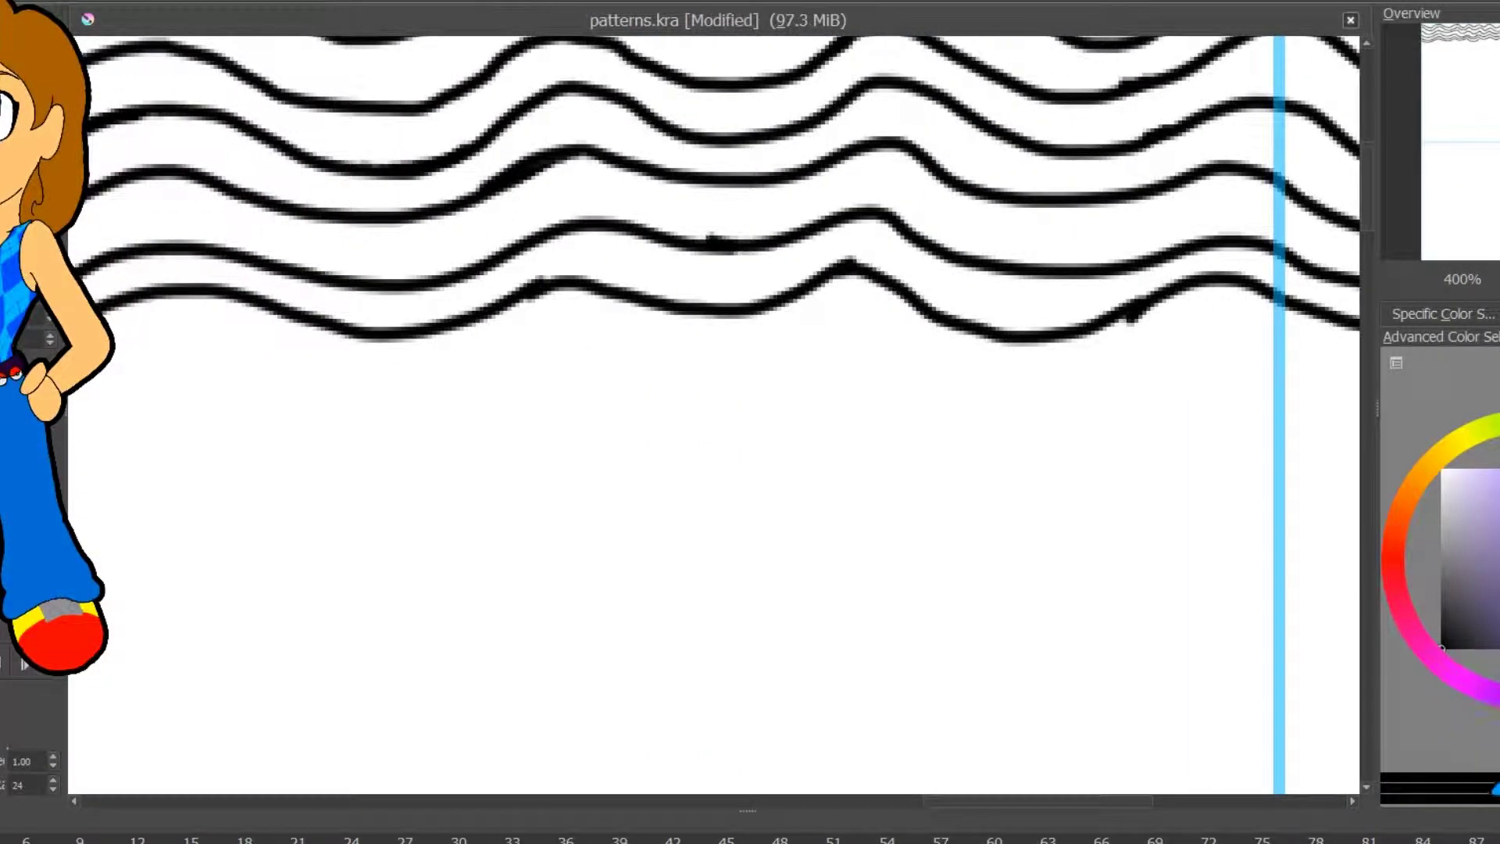
- Complete the sixth wavy line through the sharp double peak and the remaining waves, undoing the rough stroke
left_click_drag(992, 801, 818, 801)
left_click_drag(767, 271, 1040, 334)
left_click_drag(770, 267, 86, 336)
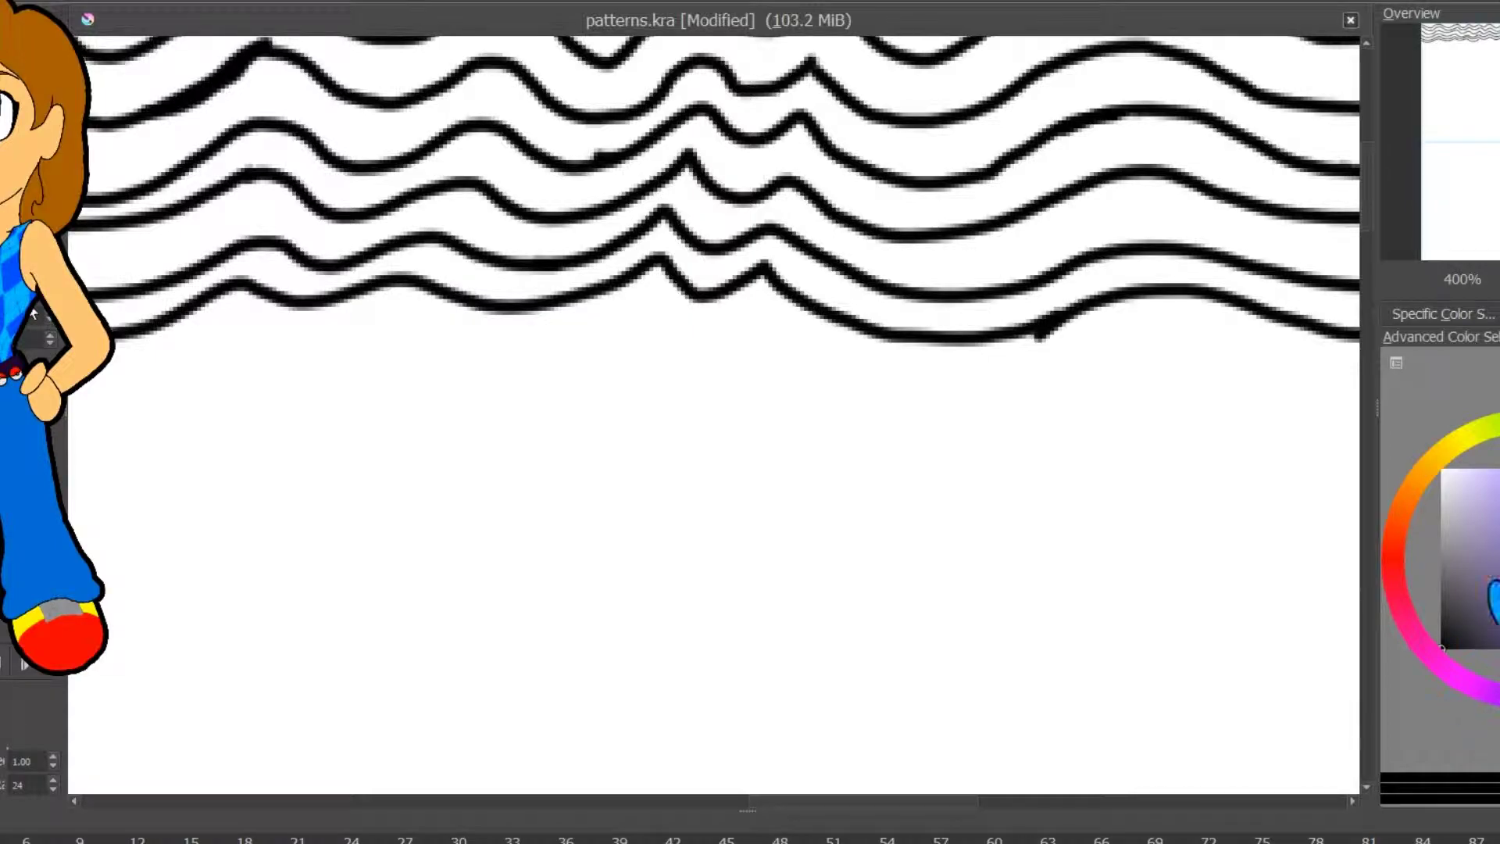
key("ctrl+z")
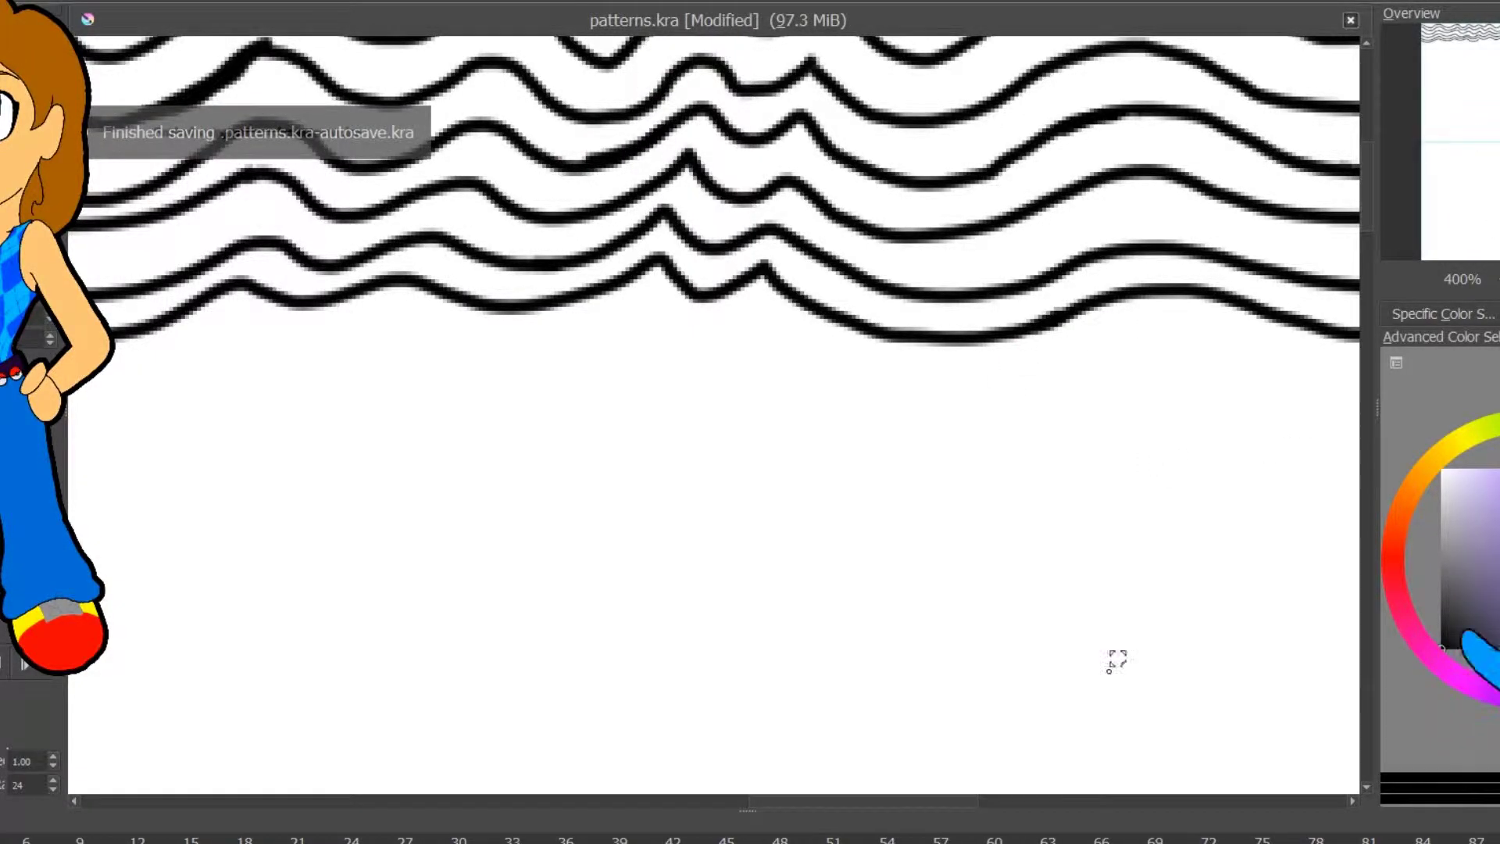
scroll(1149, 456, "right", 4)
mouse_move(1137, 328)
left_mouse_down()
mouse_move(824, 278)
mouse_move(123, 291)
left_mouse_up()
scroll(570, 777, "left", 4)
left_click_drag(656, 267, 1047, 314)
- Draw the first stretches of a seventh wavy line beneath the sixth, undoing and redrawing the strokes that stray
scroll(599, 737, "left", 5)
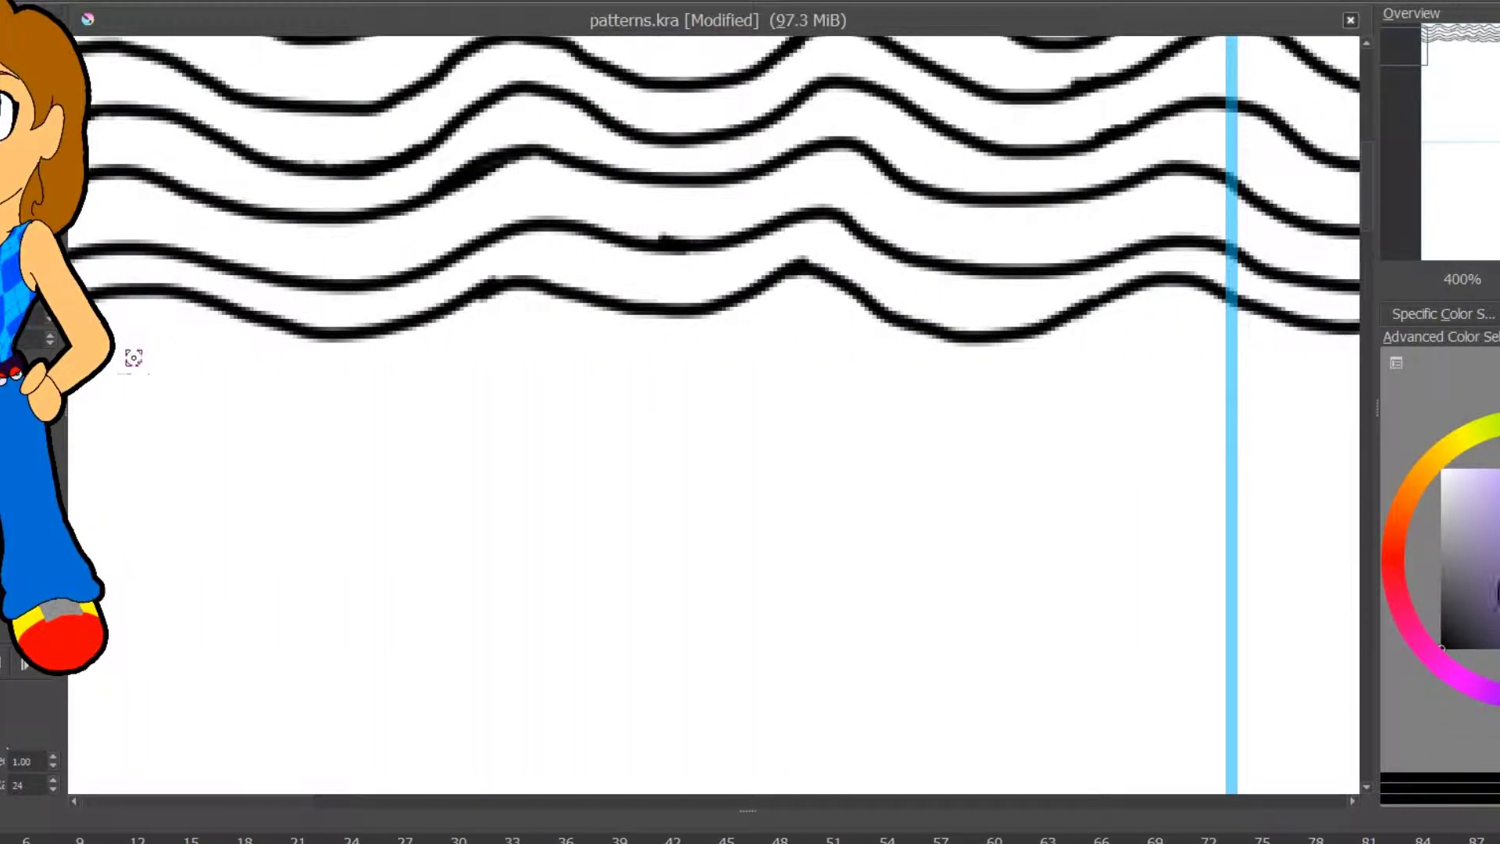
mouse_move(109, 332)
left_mouse_down()
mouse_move(547, 324)
mouse_move(605, 328)
mouse_move(500, 341)
mouse_move(1360, 379)
left_mouse_up()
key("ctrl+z")
scroll(453, 748, "right", 8)
mouse_move(360, 372)
left_mouse_down()
mouse_move(848, 318)
mouse_move(1290, 341)
left_mouse_up()
scroll(513, 687, "right", 6)
left_click_drag(539, 351, 1110, 372)
key("ctrl+z")
left_click_drag(586, 350, 1358, 350)
- Finish the seventh wavy line over the remaining waves, undoing strokes that stray or thicken the joins
mouse_move(584, 801)
left_mouse_down()
mouse_move(789, 801)
mouse_move(773, 801)
left_mouse_up()
left_click_drag(332, 340, 1395, 352)
left_click_drag(734, 801, 901, 801)
key("ctrl+z")
mouse_move(457, 358)
left_mouse_down()
mouse_move(606, 318)
mouse_move(822, 363)
mouse_move(1093, 344)
left_mouse_up()
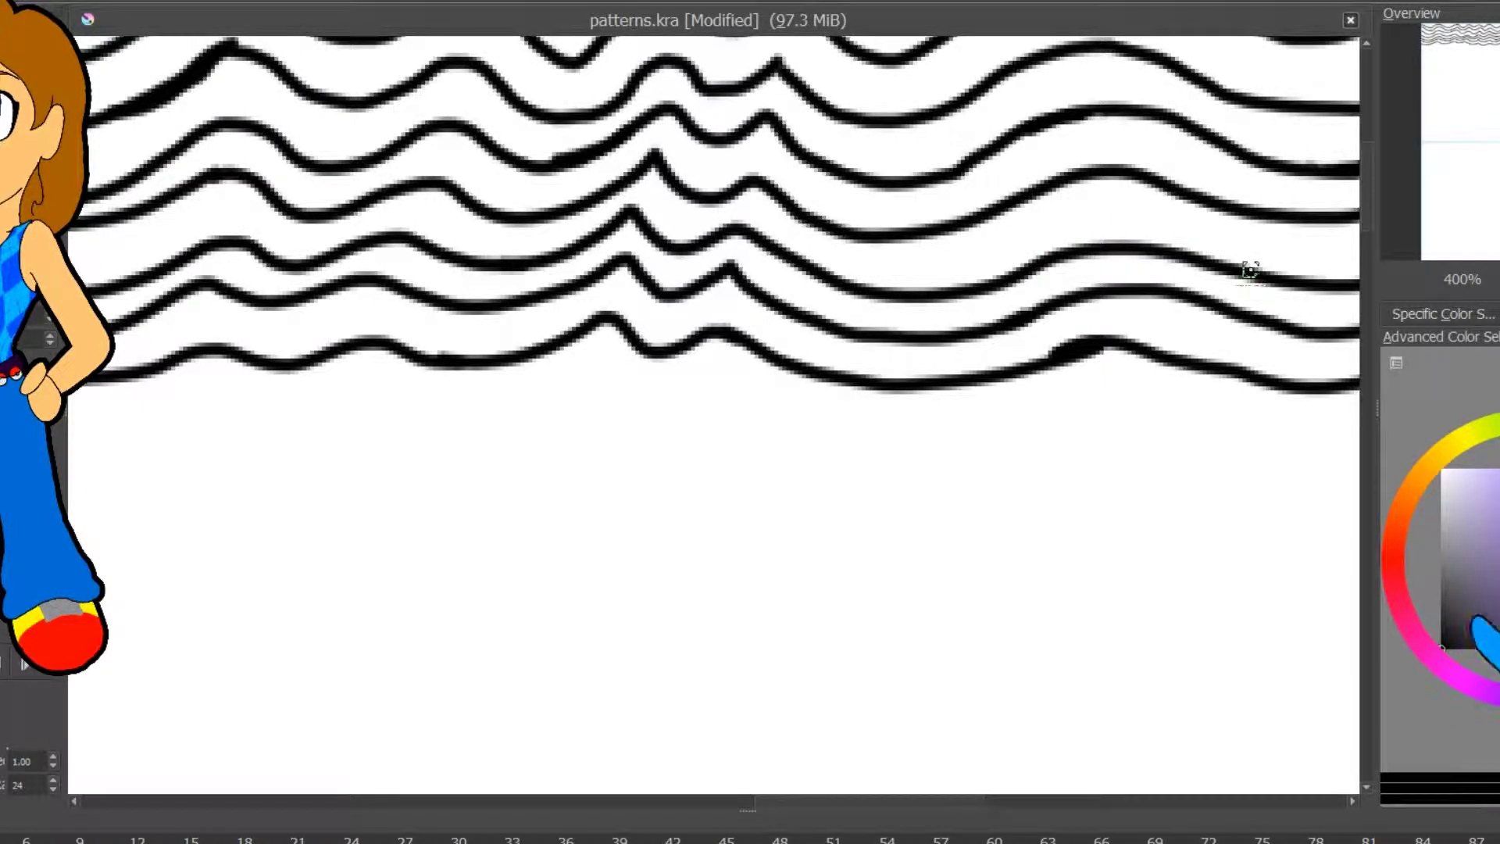
key("ctrl+z")
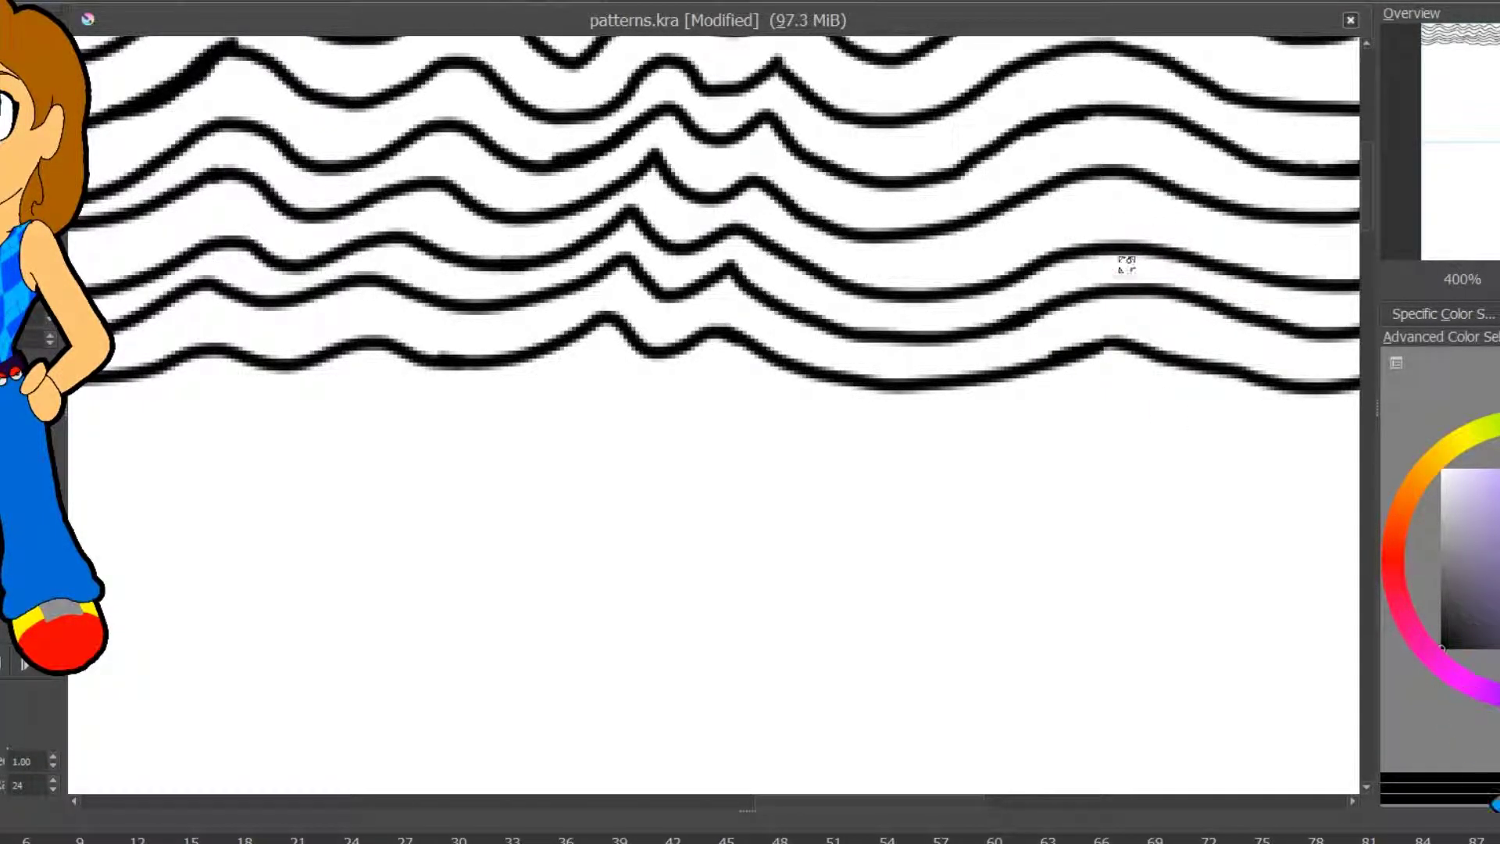
- Draw an eighth wavy line beneath the seventh from the far right of the canvas leftward, following its curves
left_click_drag(788, 801, 1156, 763)
mouse_move(1354, 402)
left_mouse_down()
mouse_move(1333, 385)
mouse_move(607, 406)
mouse_move(323, 433)
mouse_move(69, 406)
left_mouse_up()
left_click_drag(1235, 801, 1041, 801)
mouse_move(1155, 403)
left_mouse_down()
mouse_move(533, 395)
mouse_move(348, 429)
left_mouse_up()
left_click_drag(191, 387, 352, 429)
left_click_drag(1065, 802, 887, 802)
mouse_move(1175, 384)
left_mouse_down()
mouse_move(656, 348)
mouse_move(343, 406)
mouse_move(68, 422)
left_mouse_up()
- Complete the eighth wavy line to the left of the vertical guide, undoing and redrawing its stray stroke
left_click_drag(797, 801, 629, 801)
mouse_move(1024, 418)
left_mouse_down()
mouse_move(965, 388)
mouse_move(640, 374)
mouse_move(72, 383)
left_mouse_up()
key("ctrl+z")
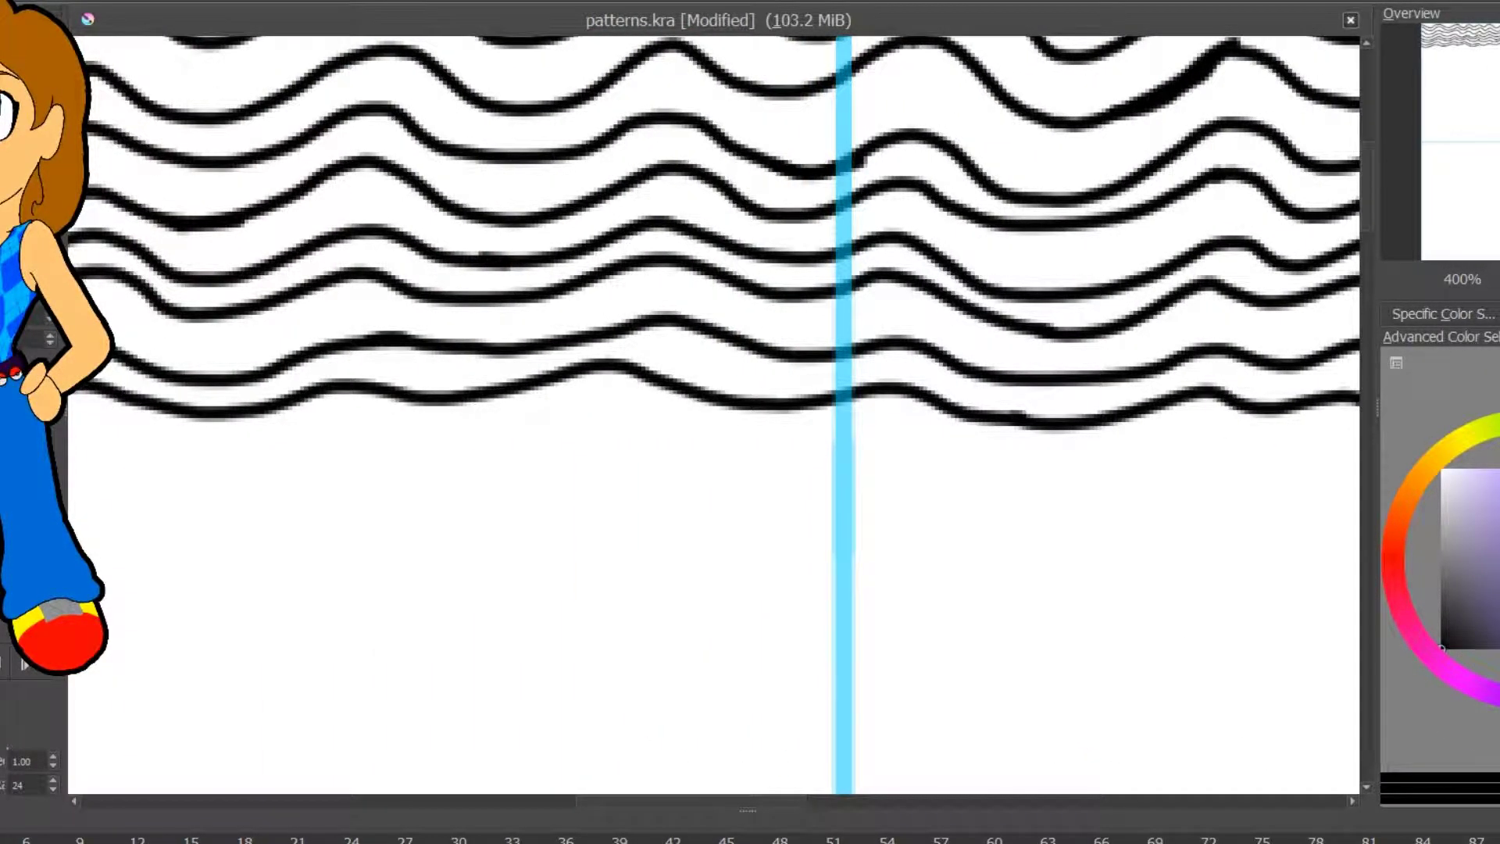
left_click_drag(629, 801, 475, 801)
left_click_drag(484, 399, 916, 397)
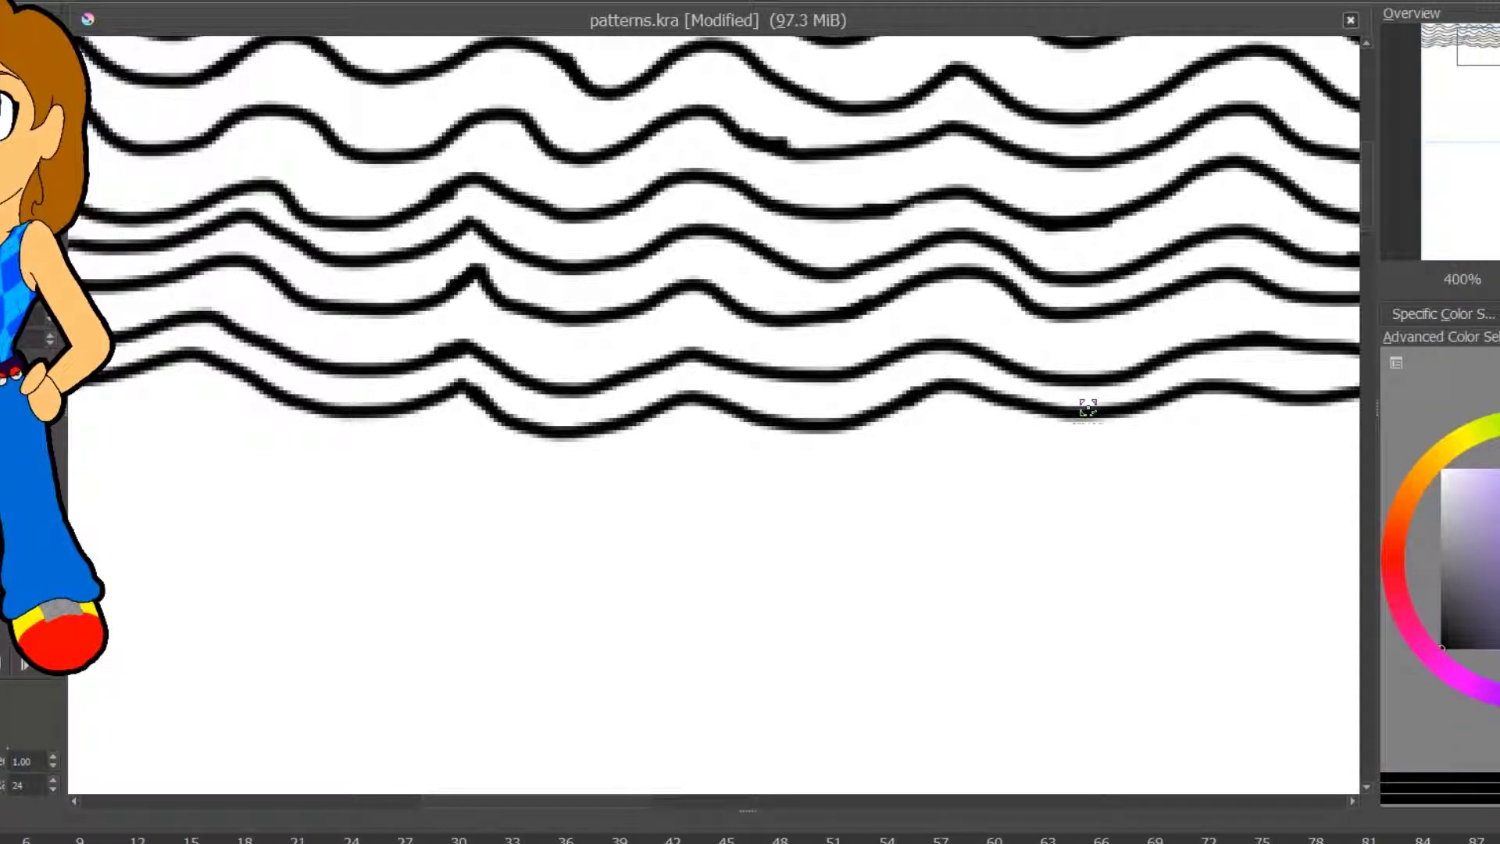
- Draw part of a ninth wavy line beneath the eighth, extending it both ways from the sharp peak
mouse_move(463, 436)
left_mouse_down()
mouse_move(995, 452)
mouse_move(1328, 486)
left_mouse_up()
left_click_drag(461, 436, 70, 414)
left_click_drag(499, 801, 394, 801)
left_click_drag(652, 434, 206, 466)
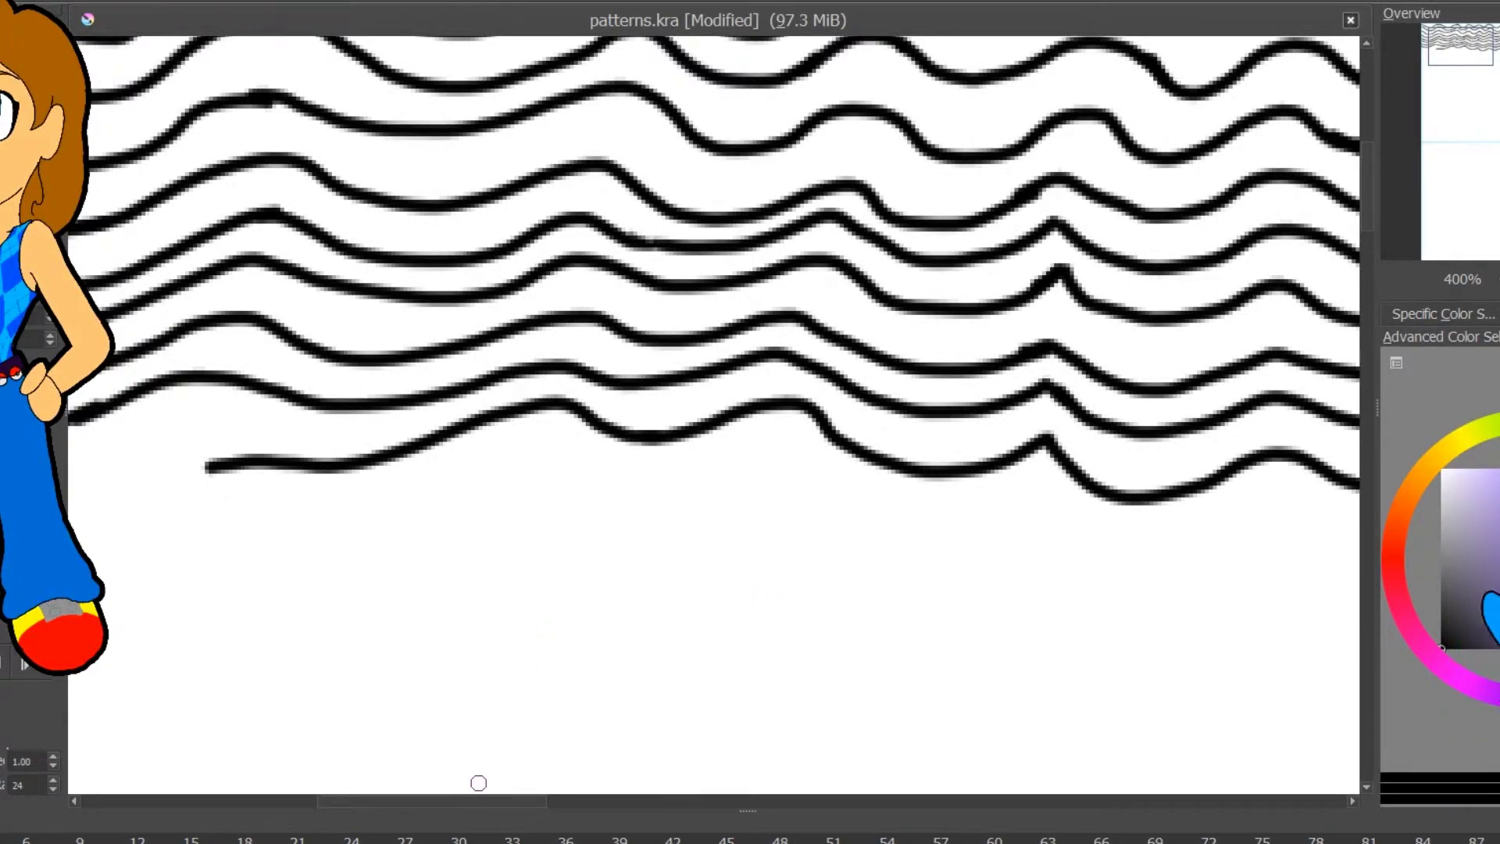
key("alt+Tab")
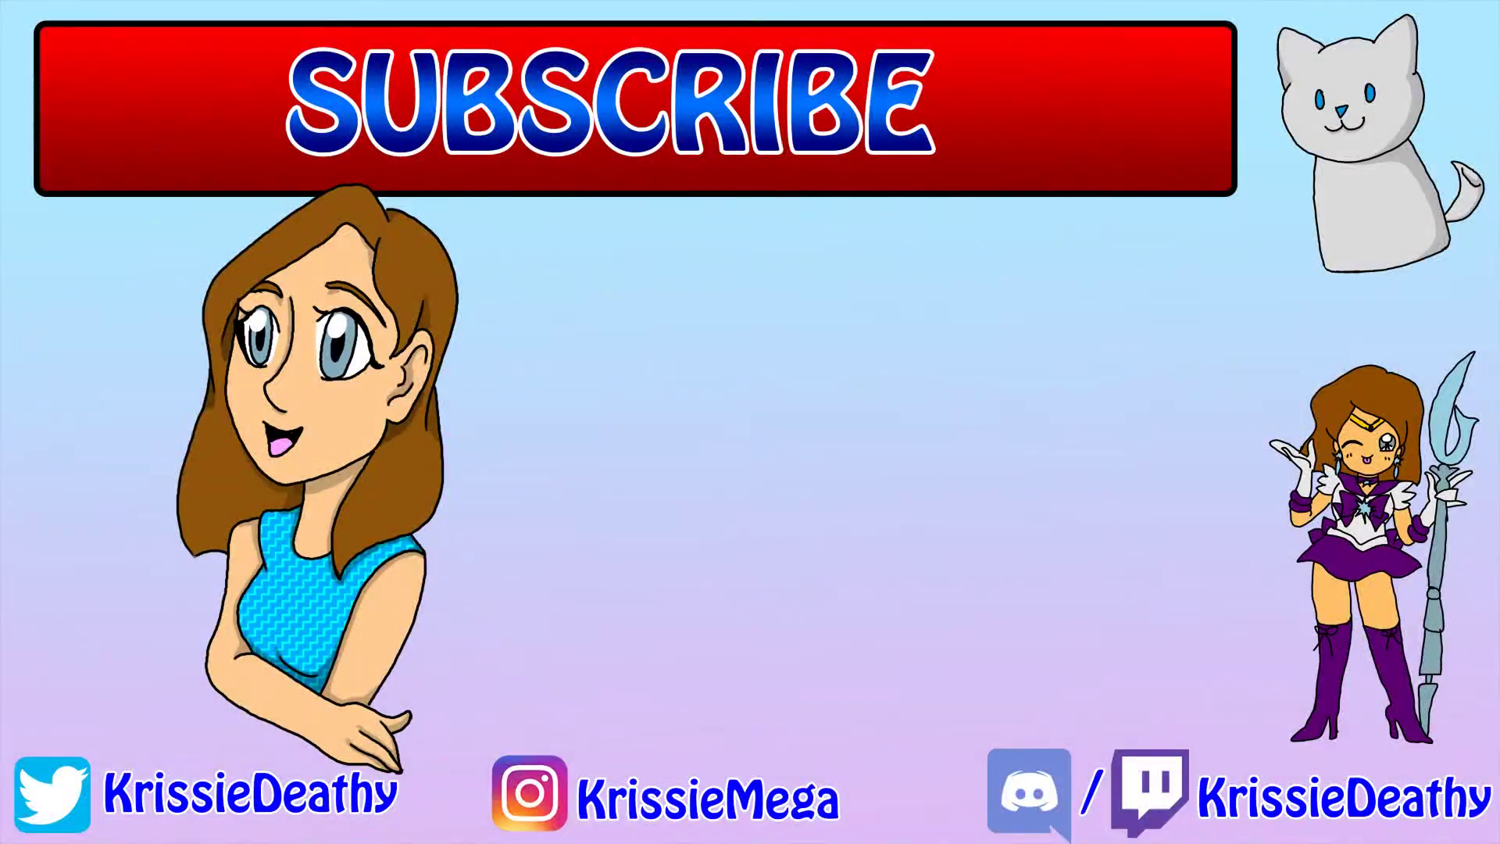